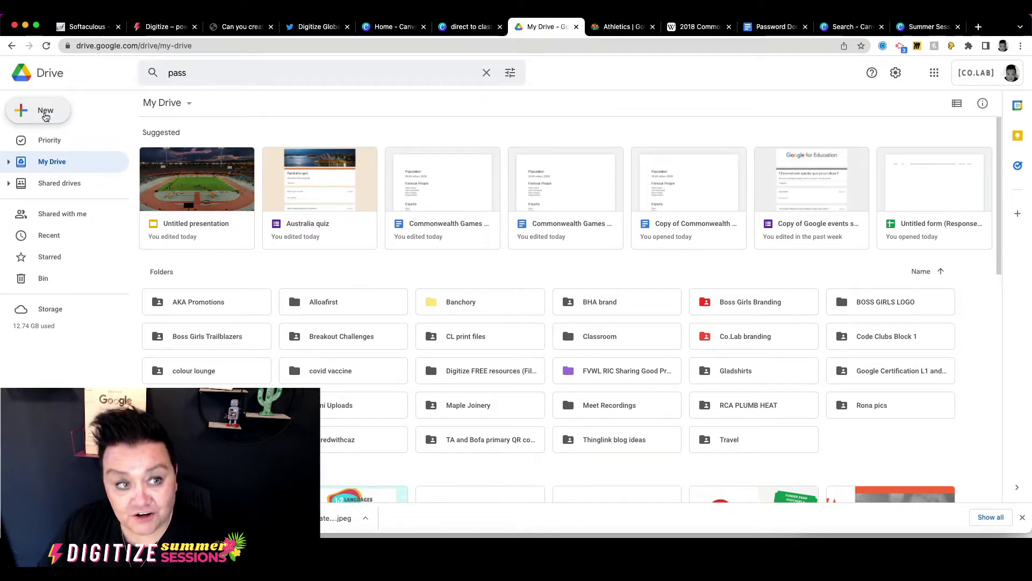
Create a new Google Slides presentation and name it "COMMONWEALTH 2018"
{"action": "left_click", "coordinate": [44, 116]}
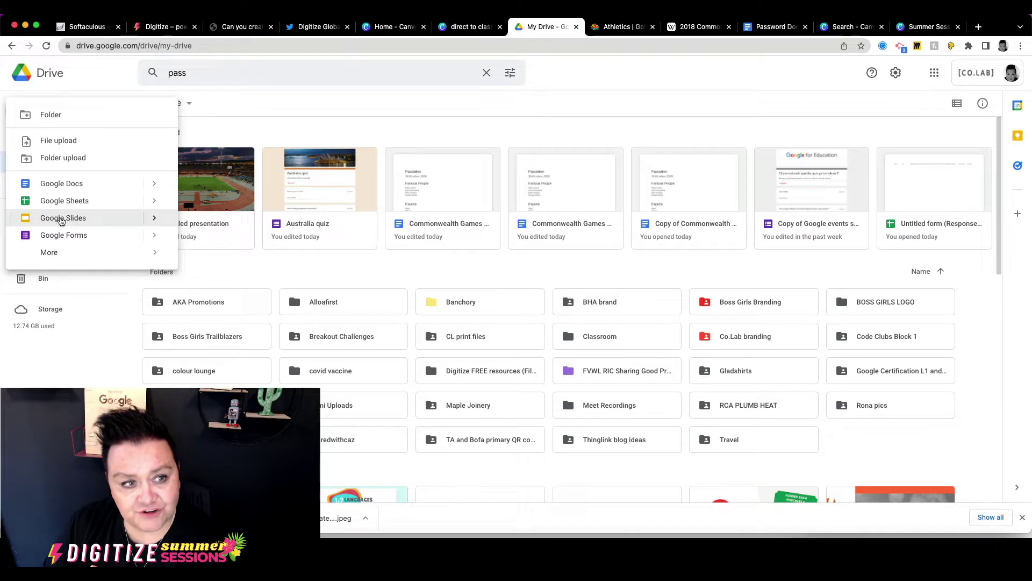
{"action": "left_click", "coordinate": [62, 222]}
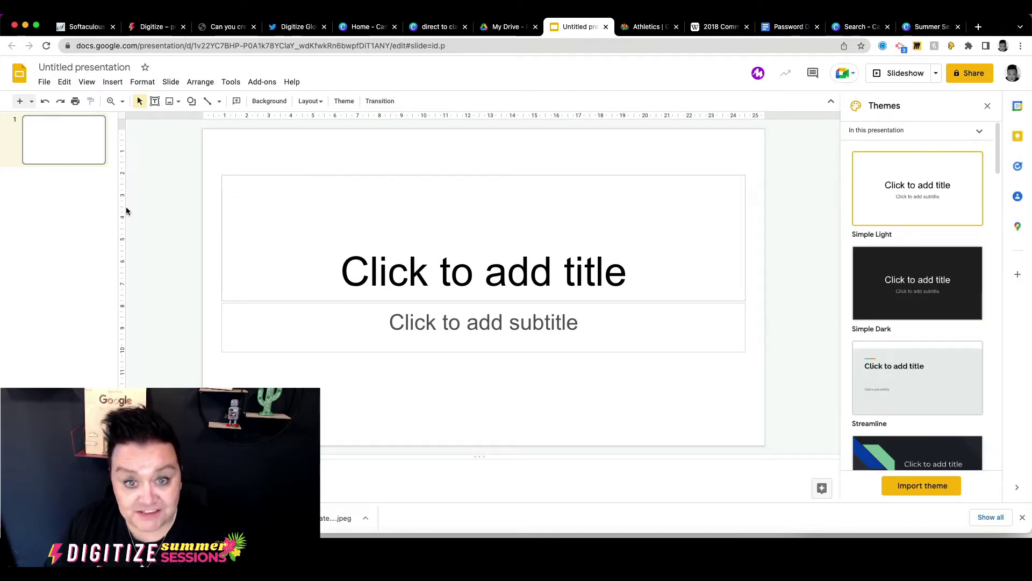
{"action": "left_click", "coordinate": [92, 67]}
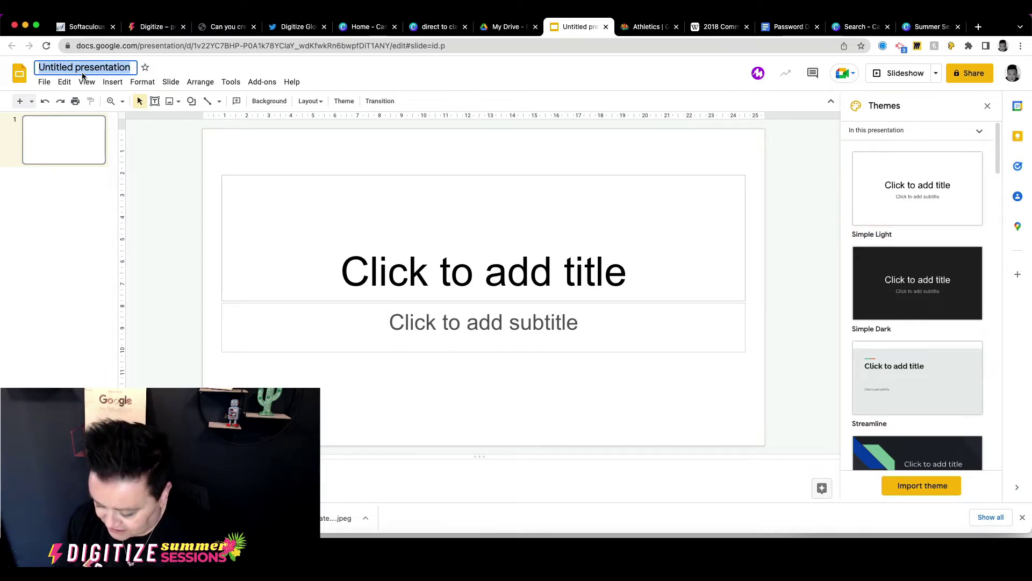
{"action": "type", "text": "COMMONWEALTH "}
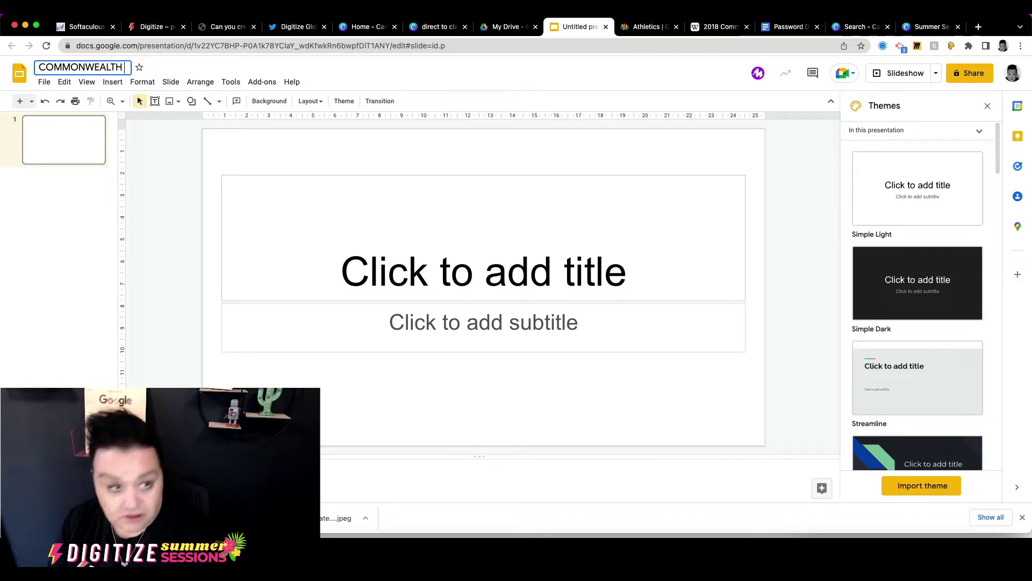
{"action": "type", "text": "2018"}
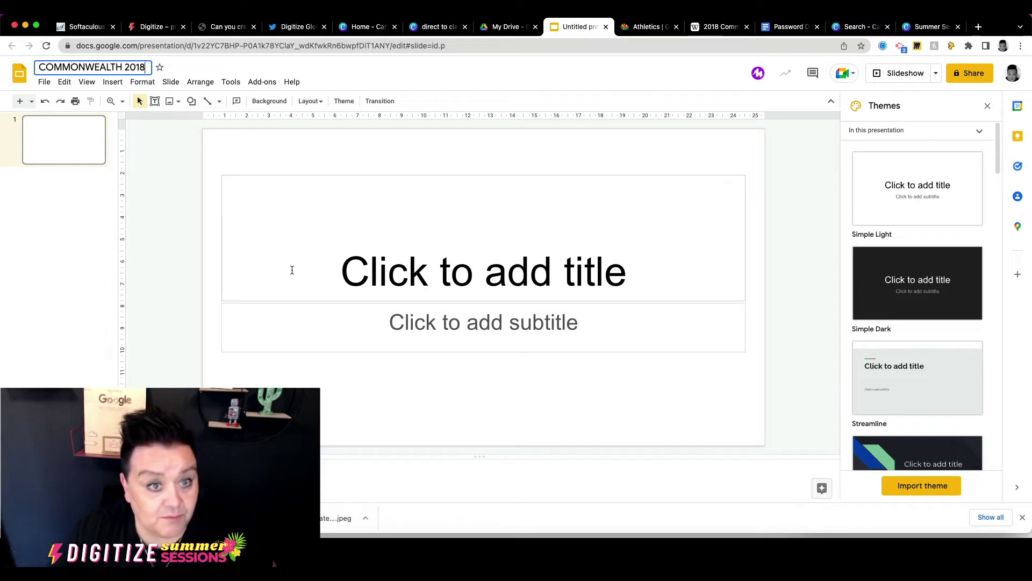
{"action": "left_click", "coordinate": [62, 138]}
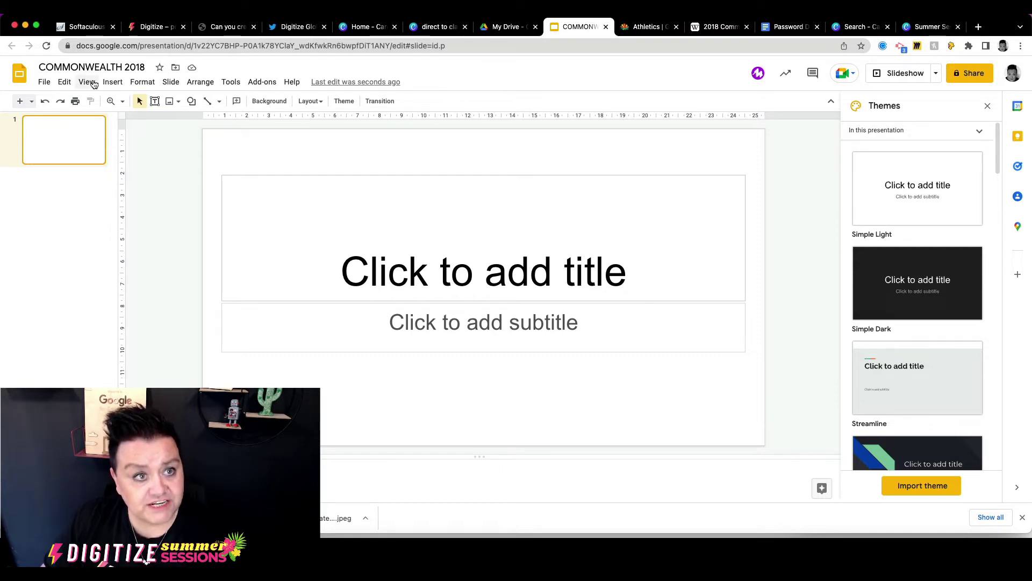
Add a second slide with a title and body text layout after the title slide
{"action": "left_click", "coordinate": [113, 82]}
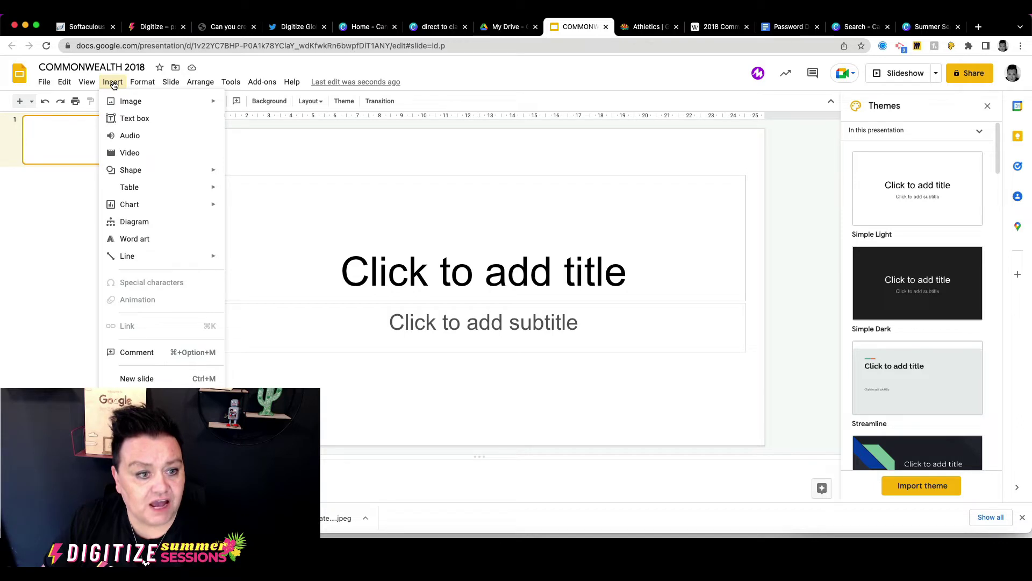
{"action": "left_click", "coordinate": [140, 379]}
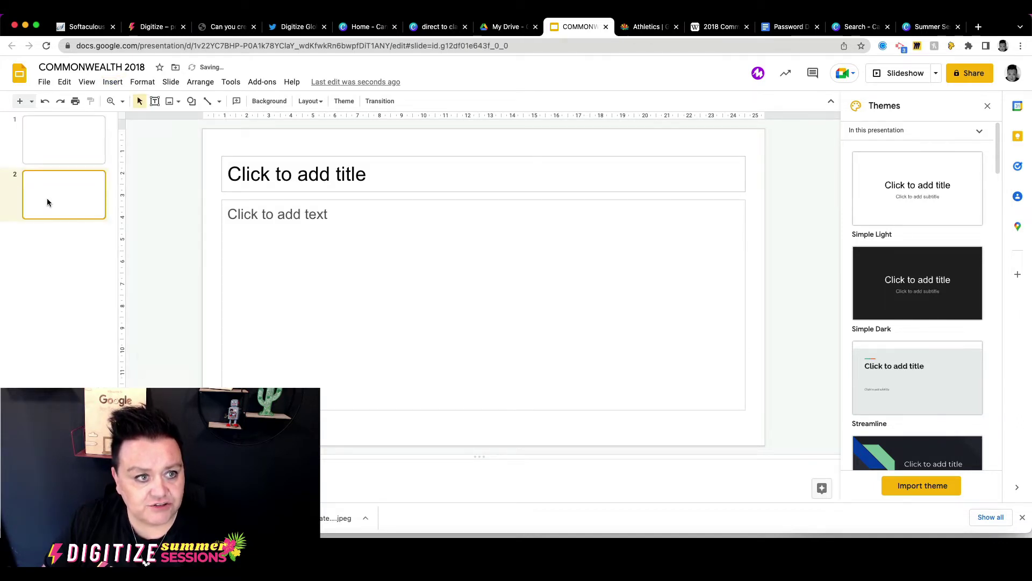
{"action": "right_click", "coordinate": [56, 182]}
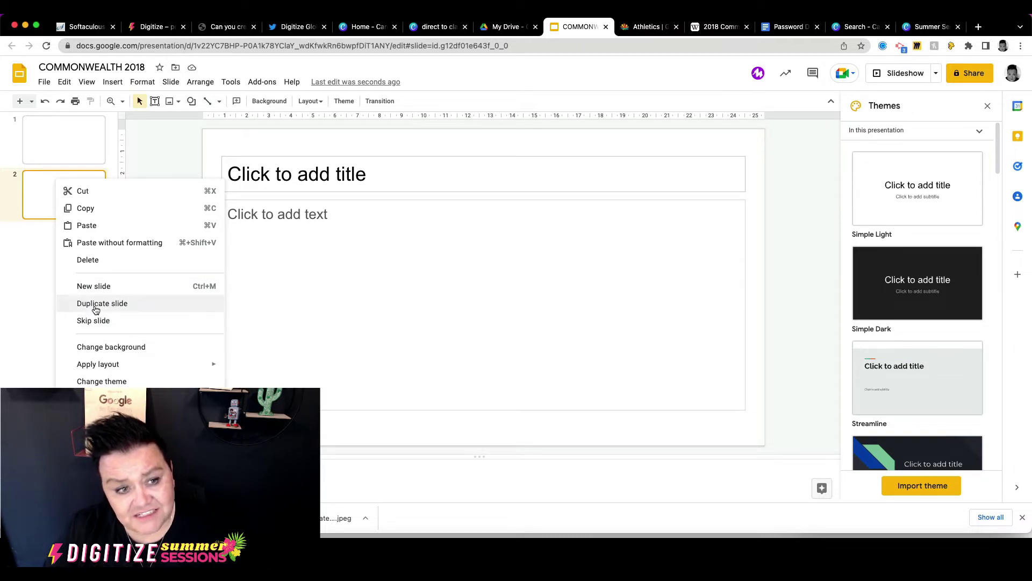
{"action": "left_click", "coordinate": [30, 290]}
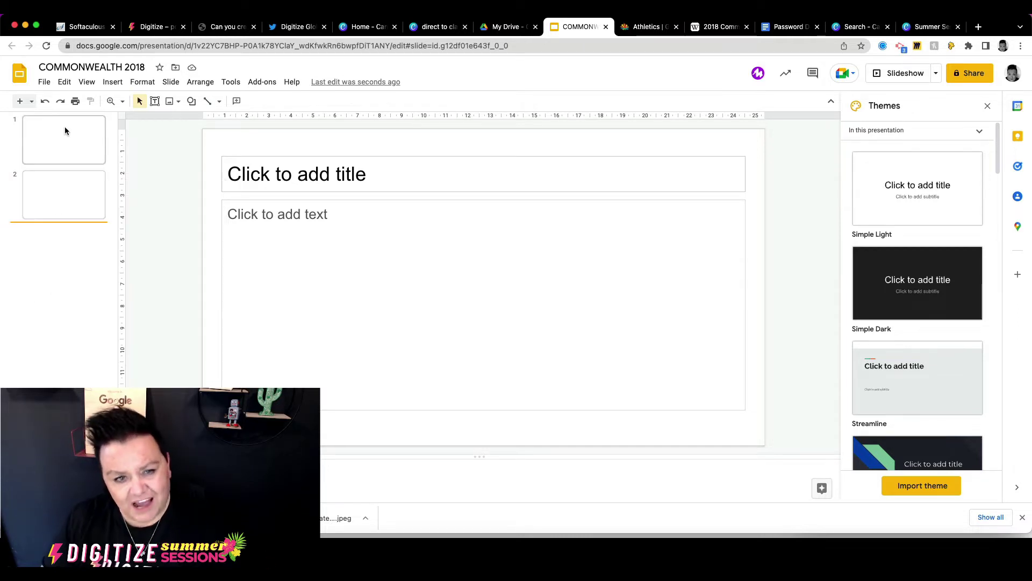
Browse the available themes and apply the blue Material theme to the presentation
{"action": "left_click", "coordinate": [65, 129]}
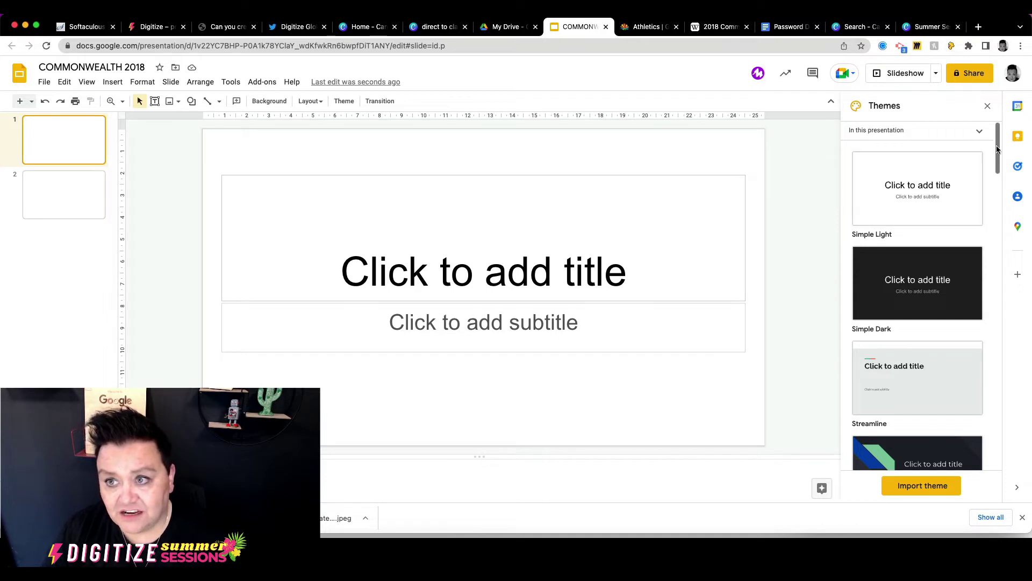
{"action": "left_click_drag", "start_coordinate": [997, 150], "coordinate": [1005, 247]}
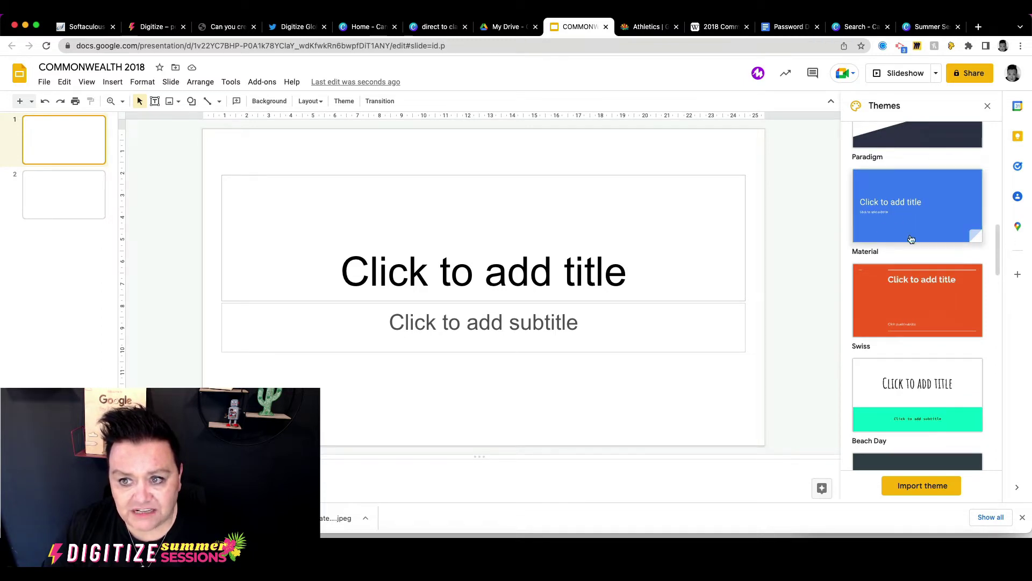
{"action": "scroll", "coordinate": [911, 411], "scroll_direction": "down", "scroll_amount": 4}
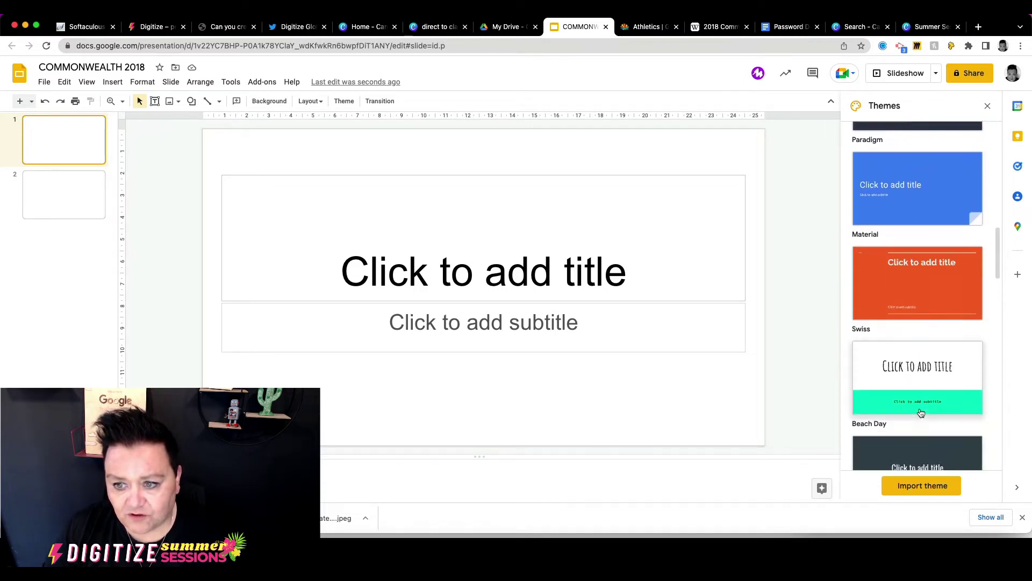
{"action": "scroll", "coordinate": [922, 410], "scroll_direction": "down", "scroll_amount": 8}
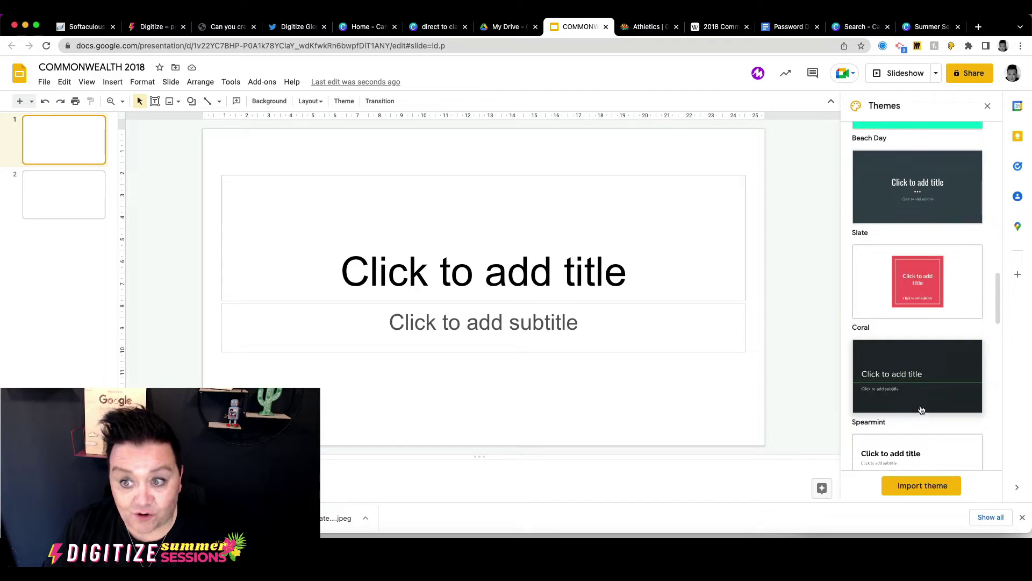
{"action": "scroll", "coordinate": [921, 411], "scroll_direction": "down", "scroll_amount": 8}
{"action": "scroll", "coordinate": [921, 410], "scroll_direction": "down", "scroll_amount": 10}
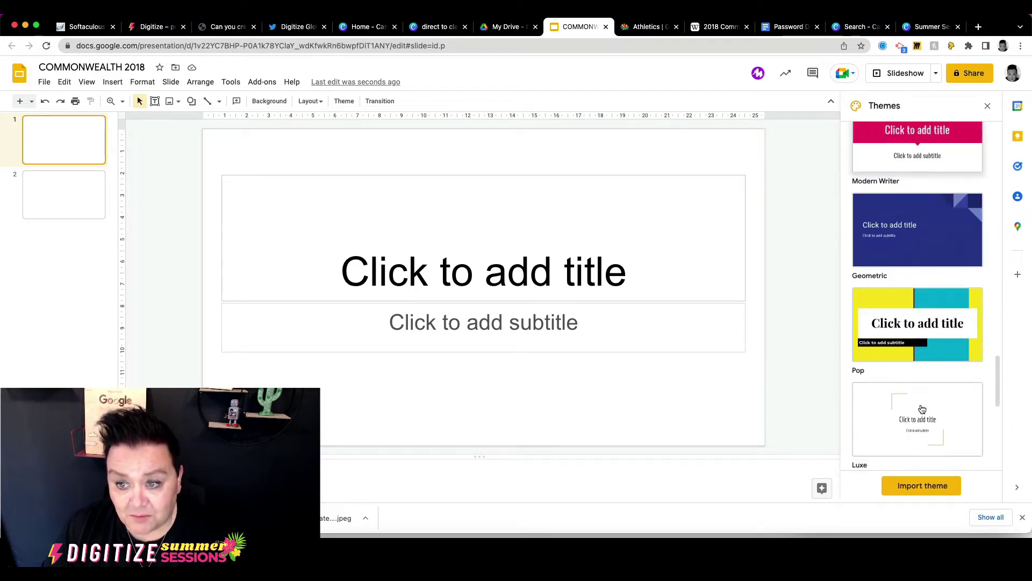
{"action": "scroll", "coordinate": [922, 410], "scroll_direction": "up", "scroll_amount": 15}
{"action": "scroll", "coordinate": [924, 406], "scroll_direction": "up", "scroll_amount": 10}
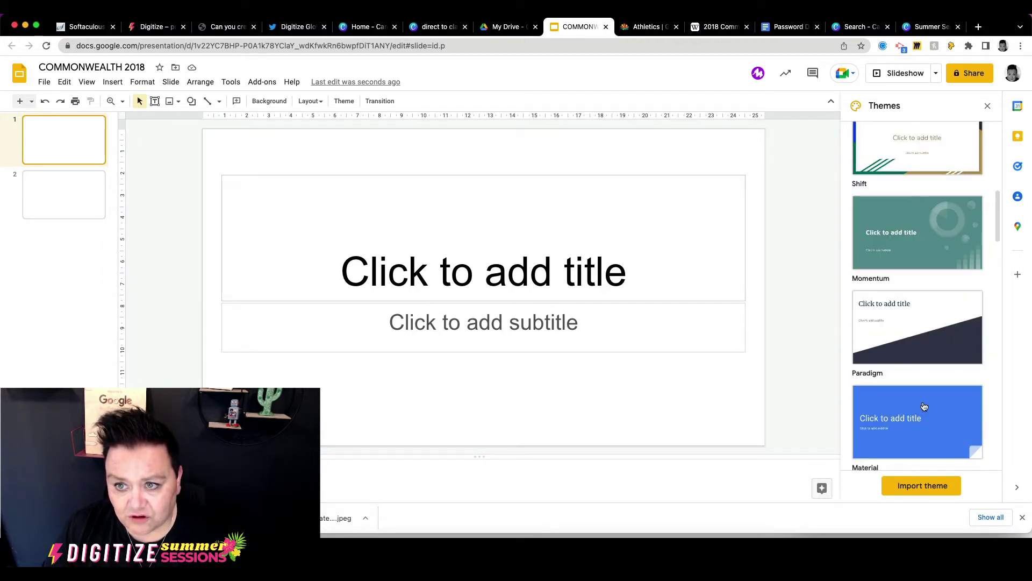
{"action": "left_click", "coordinate": [924, 404]}
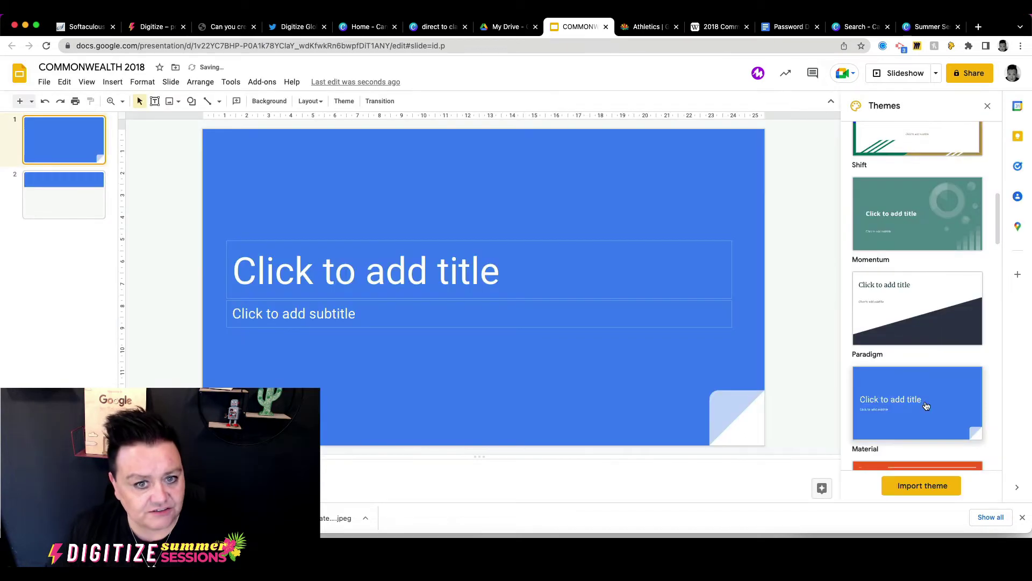
Enter "GOLD COAST 2018" as the title on the first slide
{"action": "left_click", "coordinate": [515, 276]}
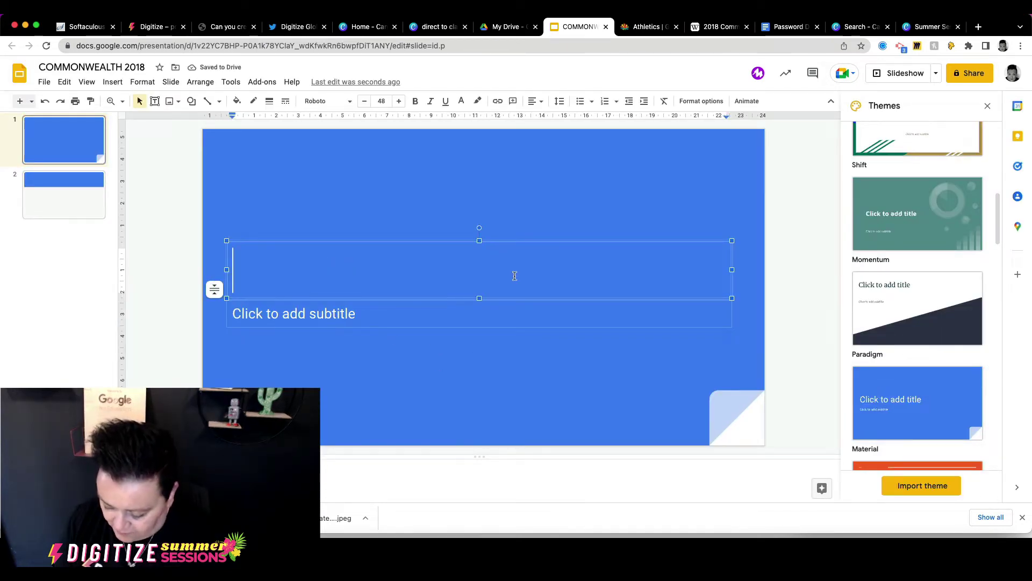
{"action": "type", "text": "GOD"}
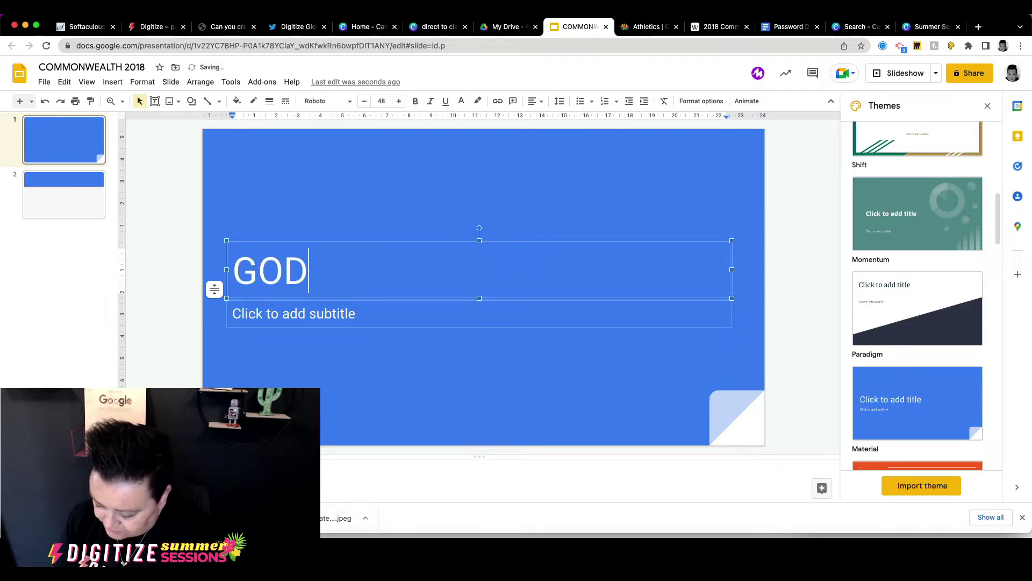
{"action": "type", "text": " COAST 2018"}
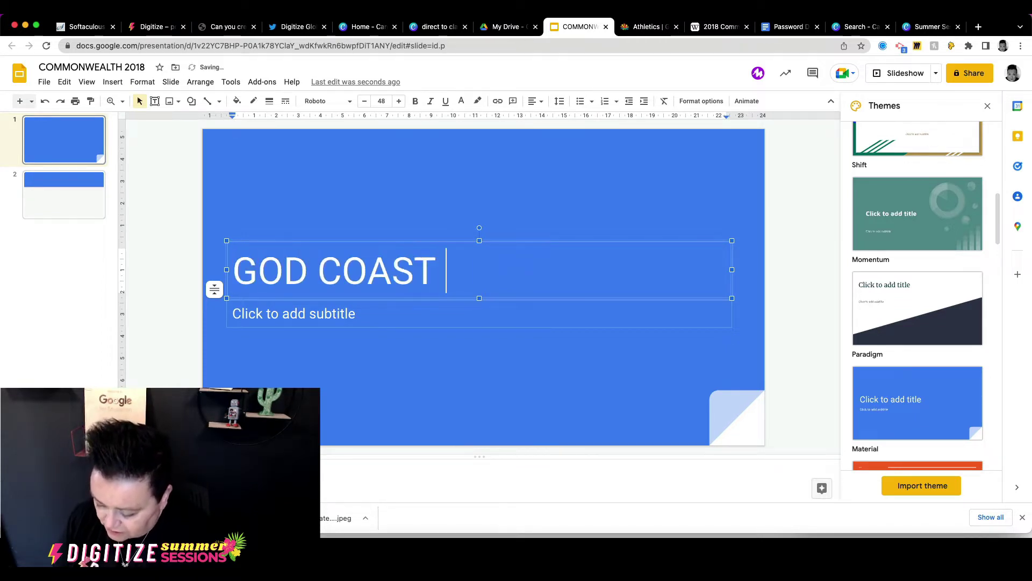
{"action": "left_click", "coordinate": [292, 268]}
{"action": "type", "text": "L"}
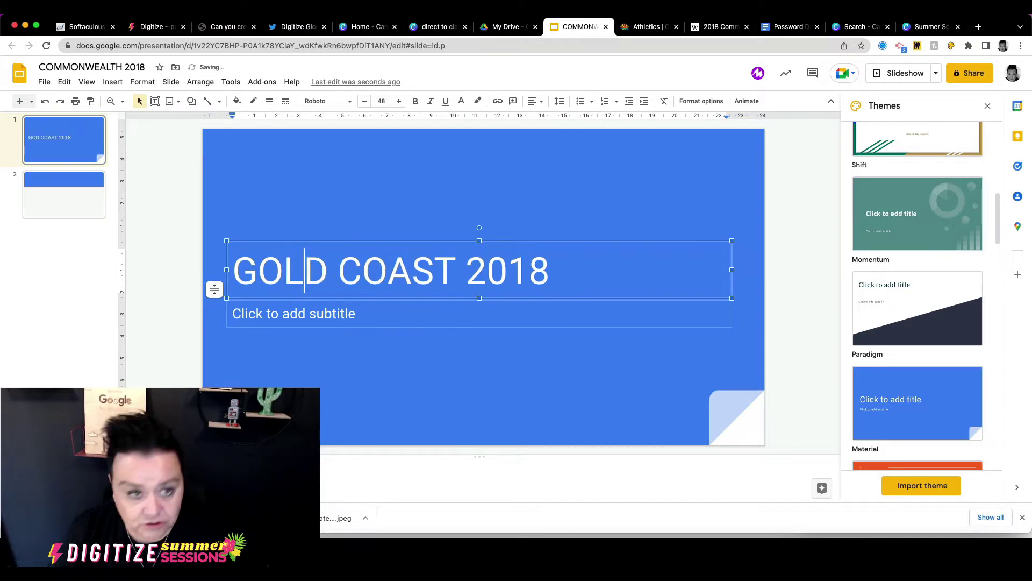
{"action": "left_click", "coordinate": [356, 362]}
Enter "Commonwealth Games in Australia" as the subtitle on the first slide
{"action": "left_click", "coordinate": [349, 312]}
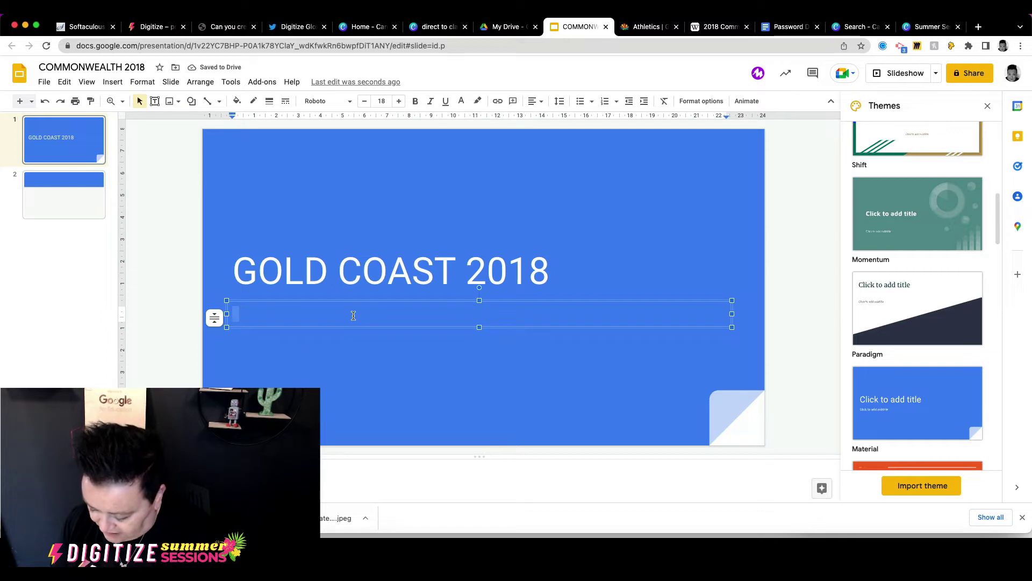
{"action": "type", "text": "Co"}
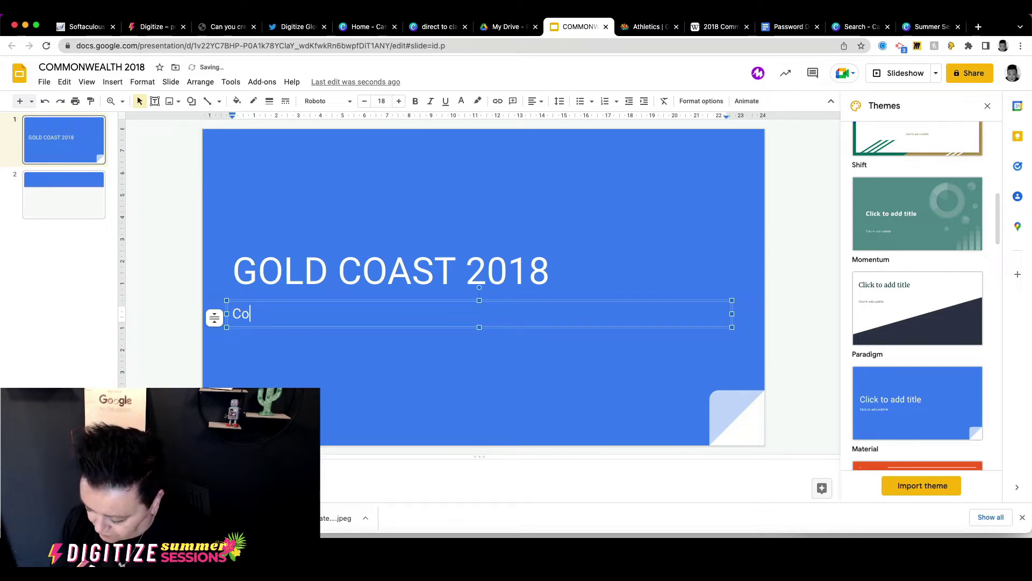
{"action": "type", "text": "mmonwealth Games"}
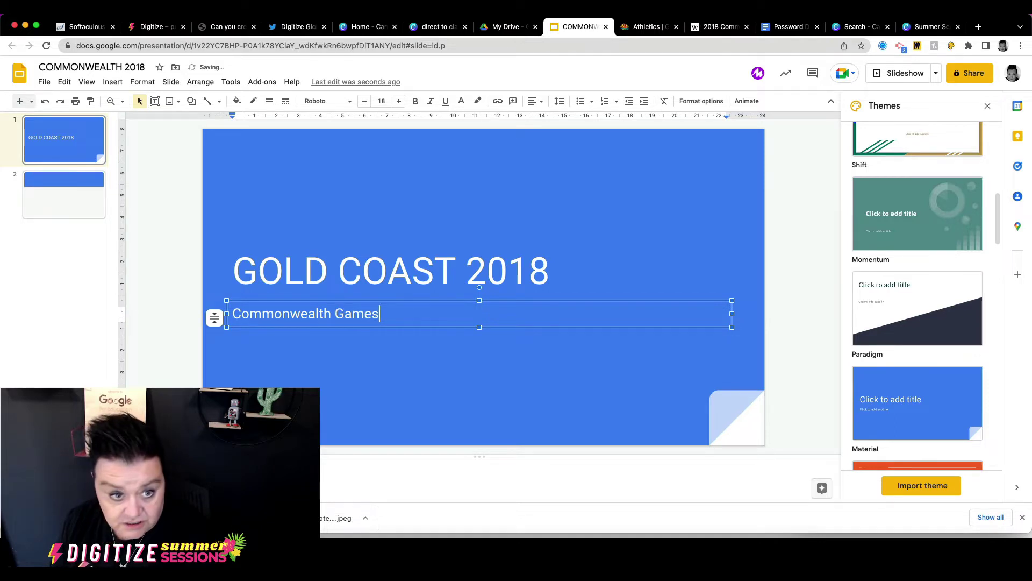
{"action": "type", "text": " in "}
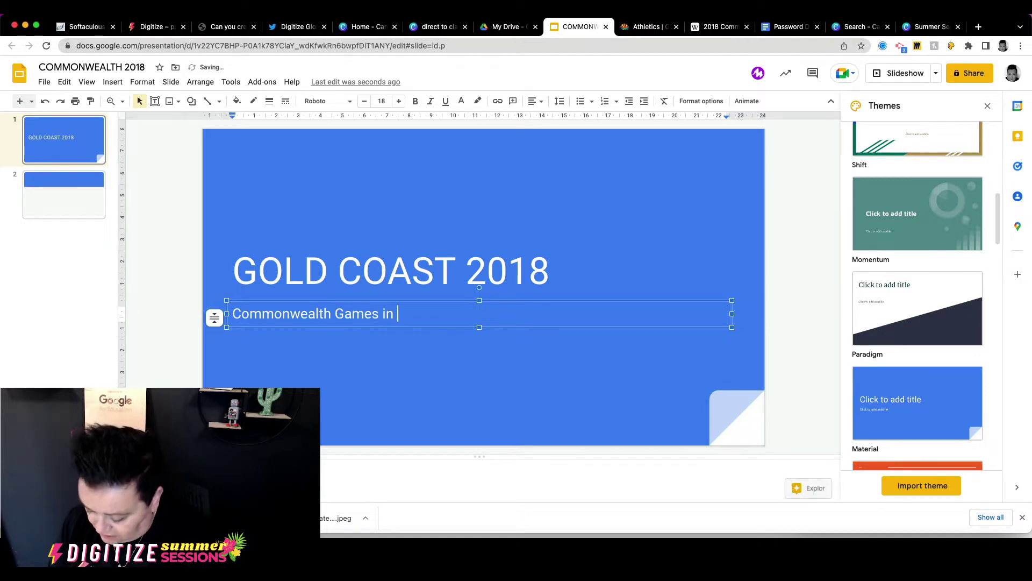
{"action": "type", "text": "Australia"}
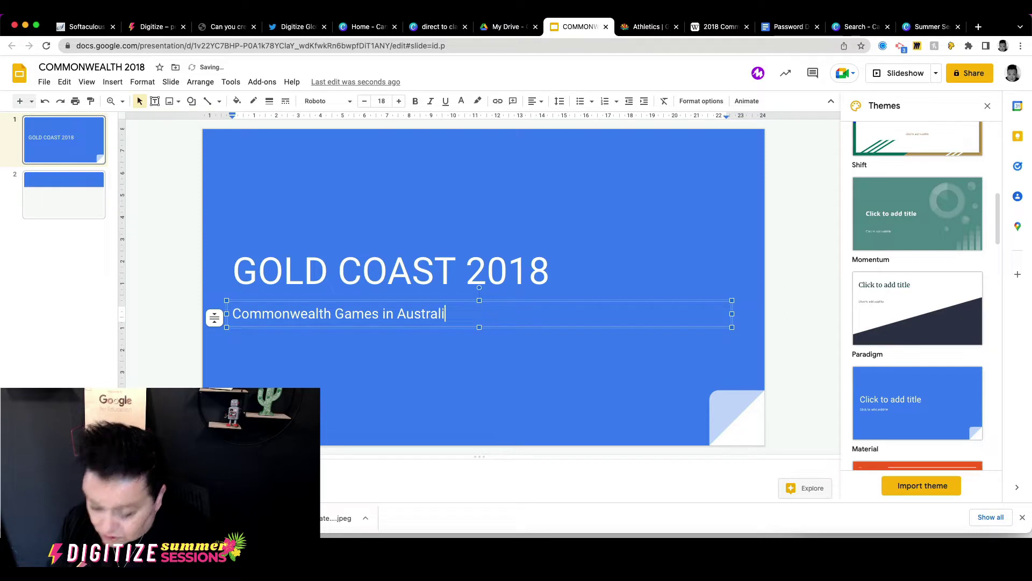
{"action": "left_click", "coordinate": [594, 274]}
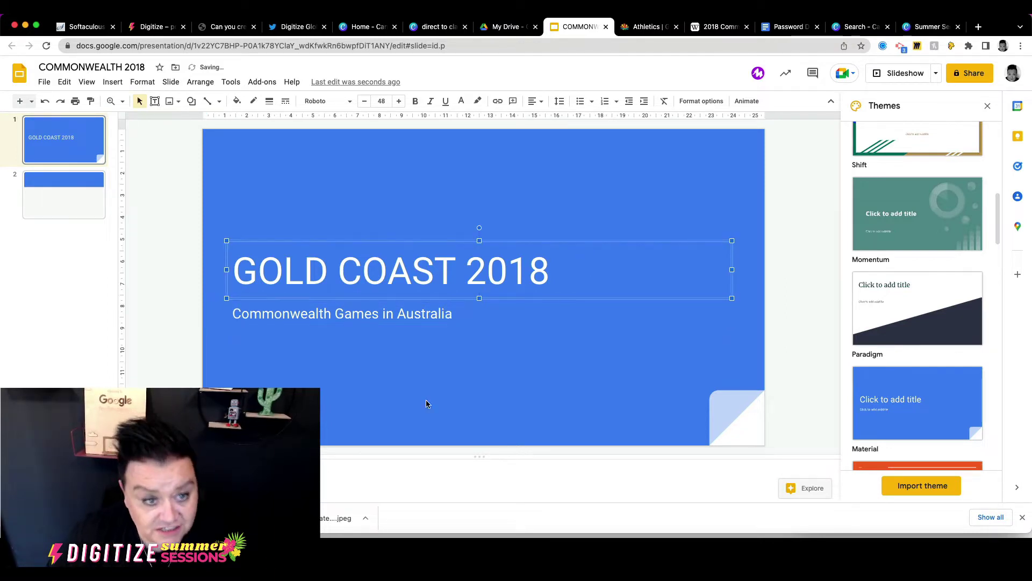
{"action": "left_click", "coordinate": [484, 190]}
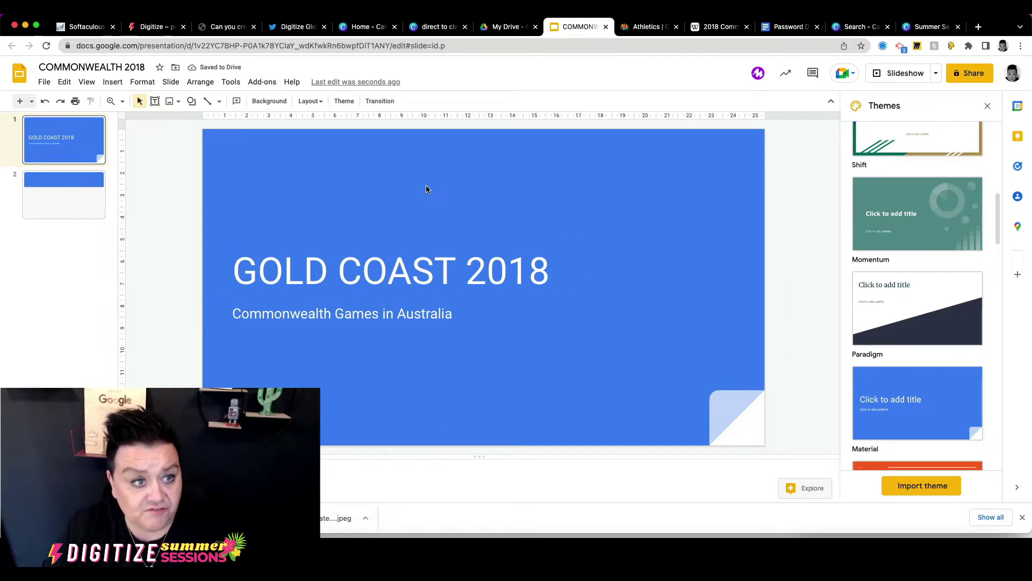
{"action": "left_click", "coordinate": [361, 277]}
{"action": "left_click", "coordinate": [334, 314]}
{"action": "left_click", "coordinate": [409, 387]}
{"action": "left_click", "coordinate": [408, 272]}
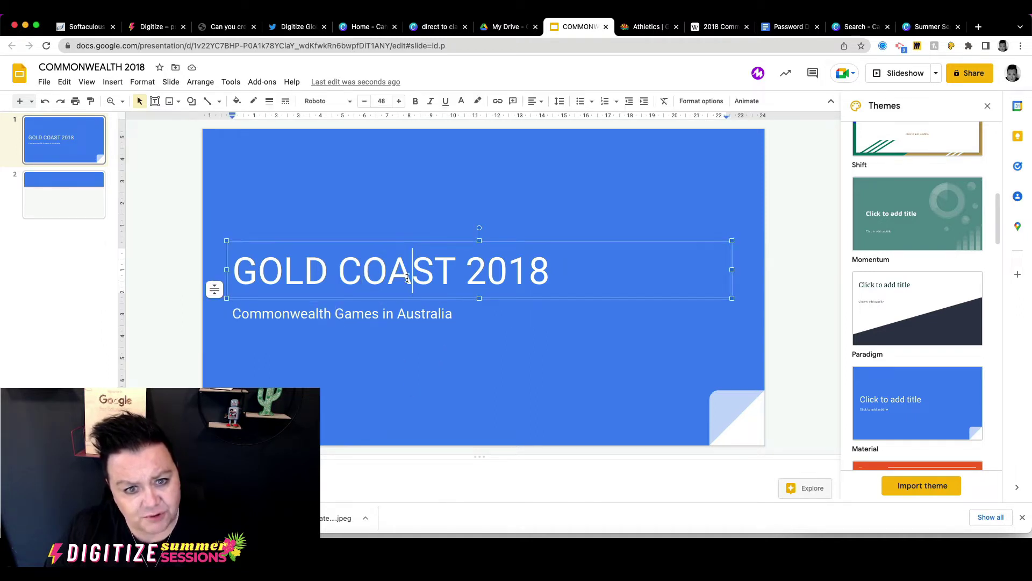
{"action": "left_click", "coordinate": [413, 318]}
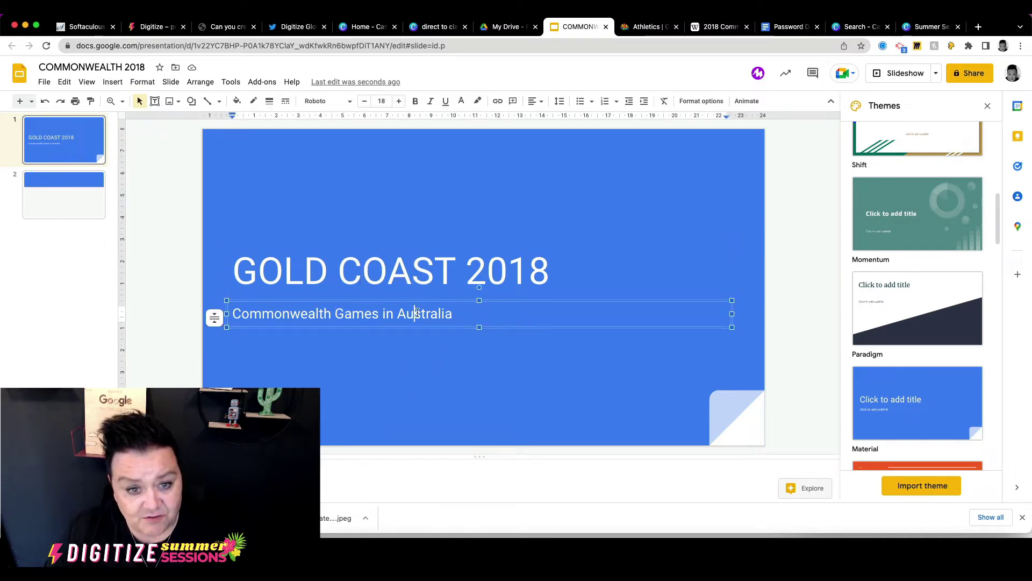
{"action": "left_click", "coordinate": [436, 398]}
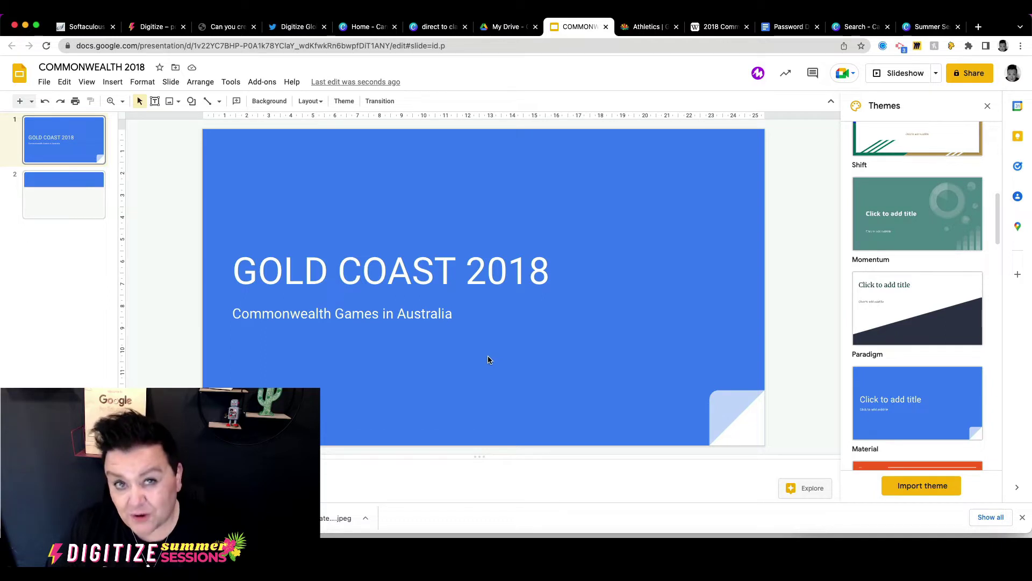
Search the web for images of "gold coast 2018" from the image insertion options for the title slide
{"action": "left_click", "coordinate": [114, 82]}
{"action": "mouse_move", "coordinate": [136, 102]}
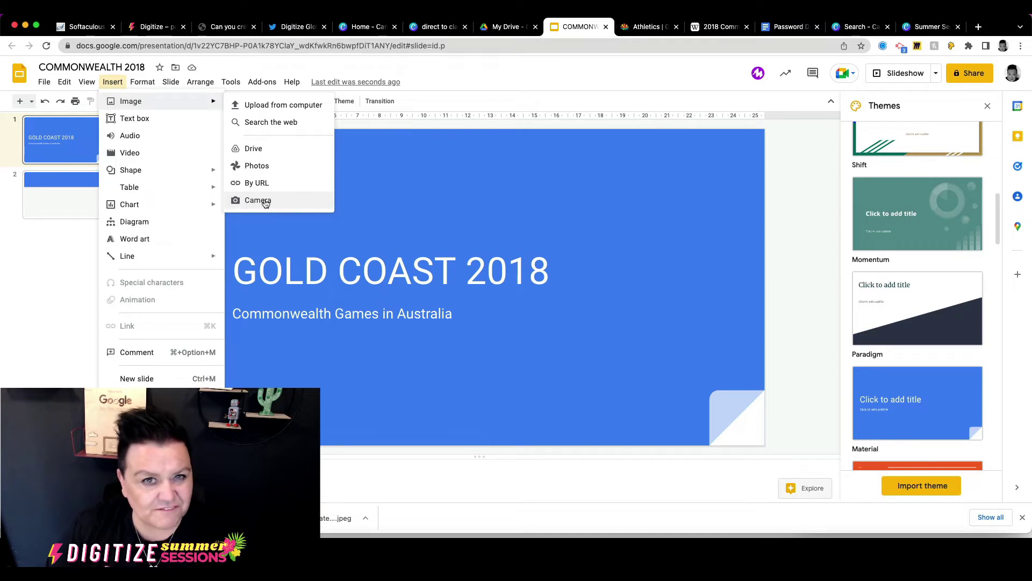
{"action": "left_click", "coordinate": [262, 123]}
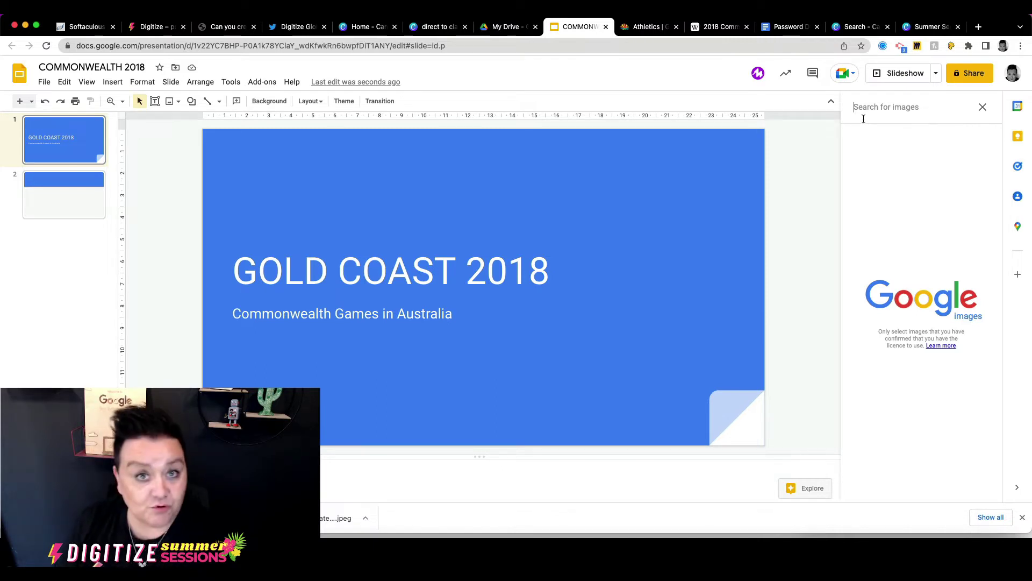
{"action": "type", "text": "gold"}
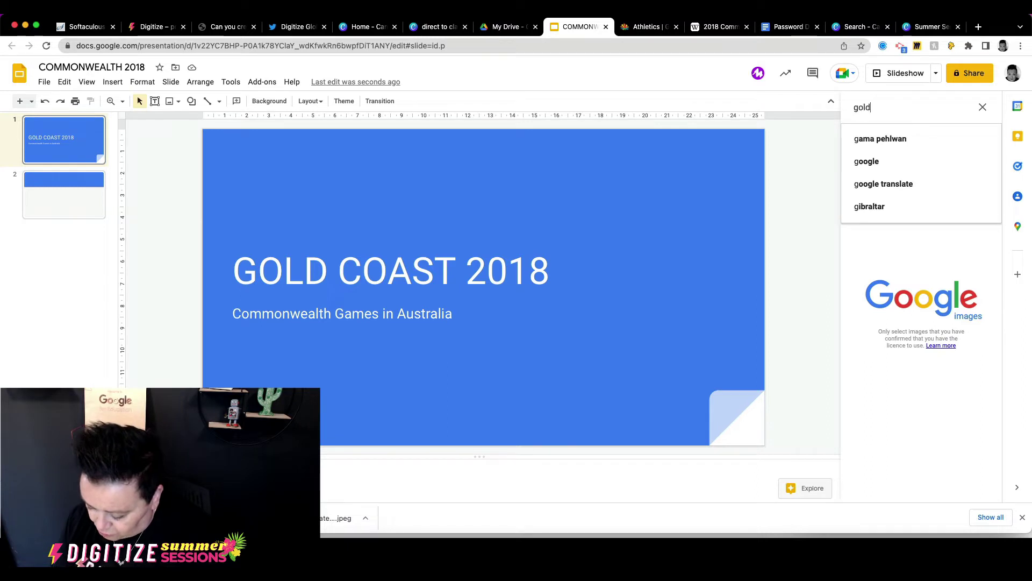
{"action": "type", "text": " coast 2018"}
{"action": "key", "text": "Return"}
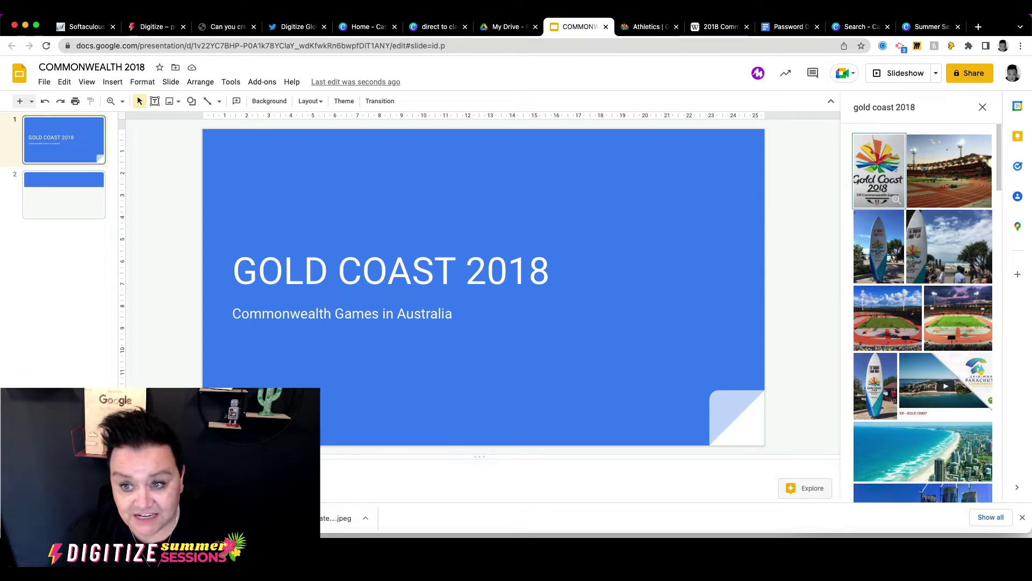
Insert the daytime stadium photo from the web image results and move it below and to the right of the title slide's subtitle
{"action": "left_click", "coordinate": [902, 329]}
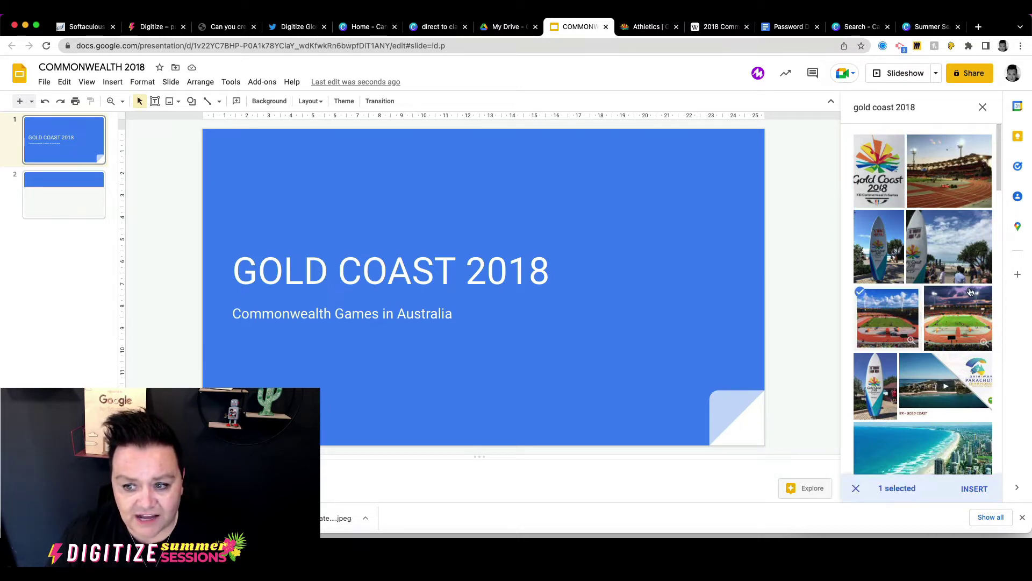
{"action": "left_click", "coordinate": [973, 489]}
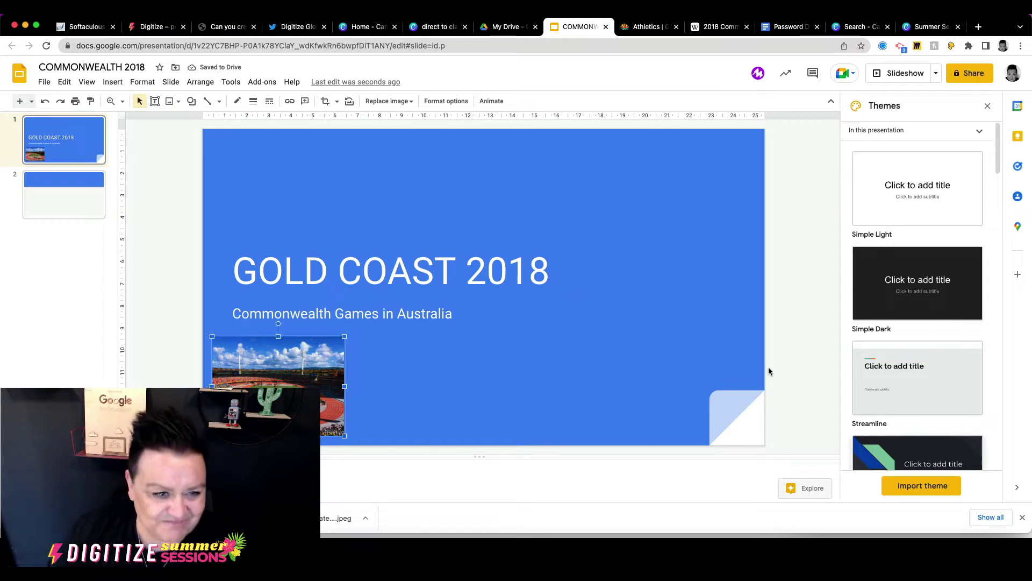
{"action": "left_click", "coordinate": [434, 396]}
{"action": "left_click", "coordinate": [301, 366]}
{"action": "left_click_drag", "start_coordinate": [285, 404], "coordinate": [601, 398]}
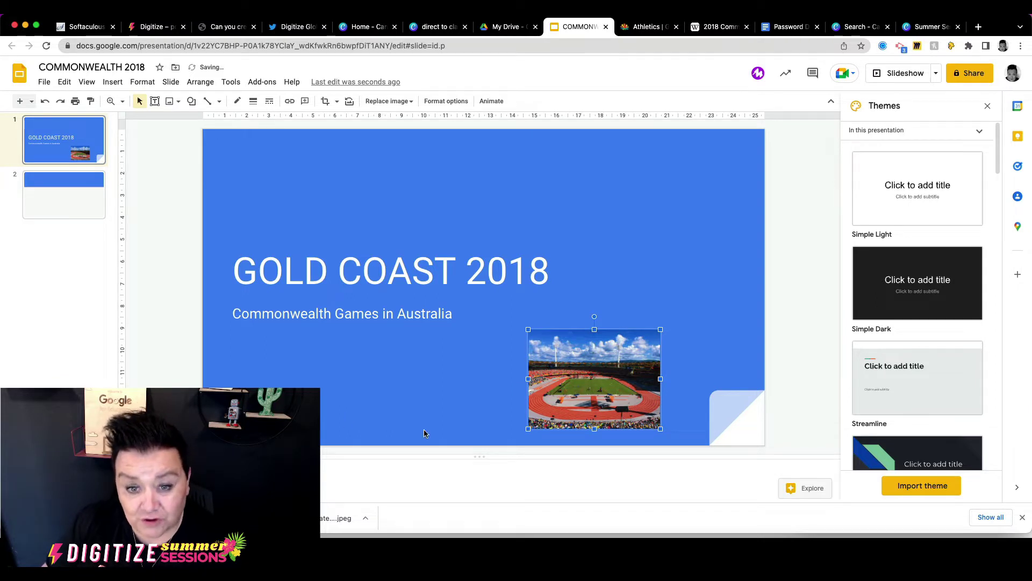
{"action": "left_click", "coordinate": [360, 404]}
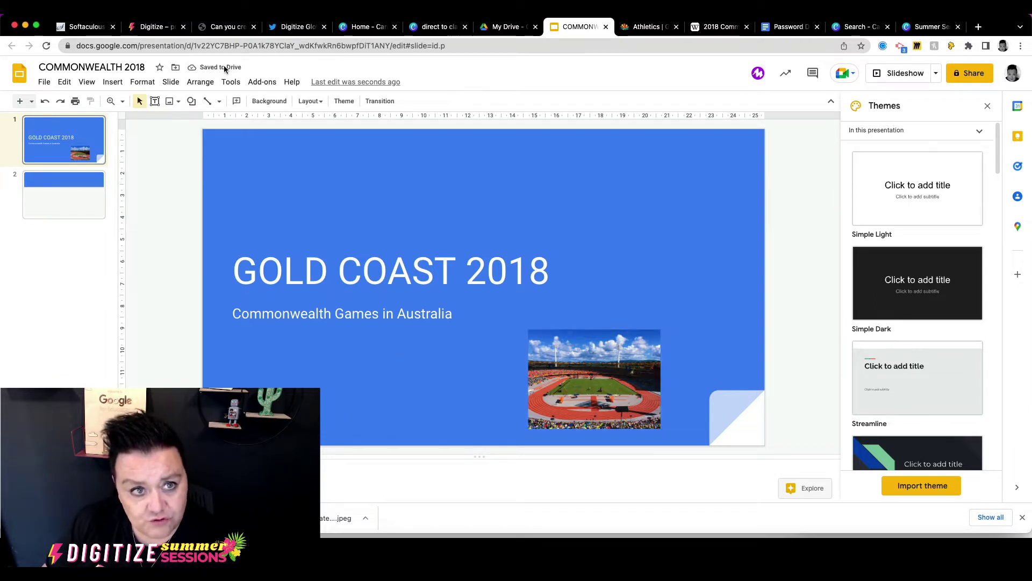
Open the Explore layout suggestions for the title slide and try the full-background stadium photo layouts, including the white-circle one
{"action": "left_click", "coordinate": [231, 83]}
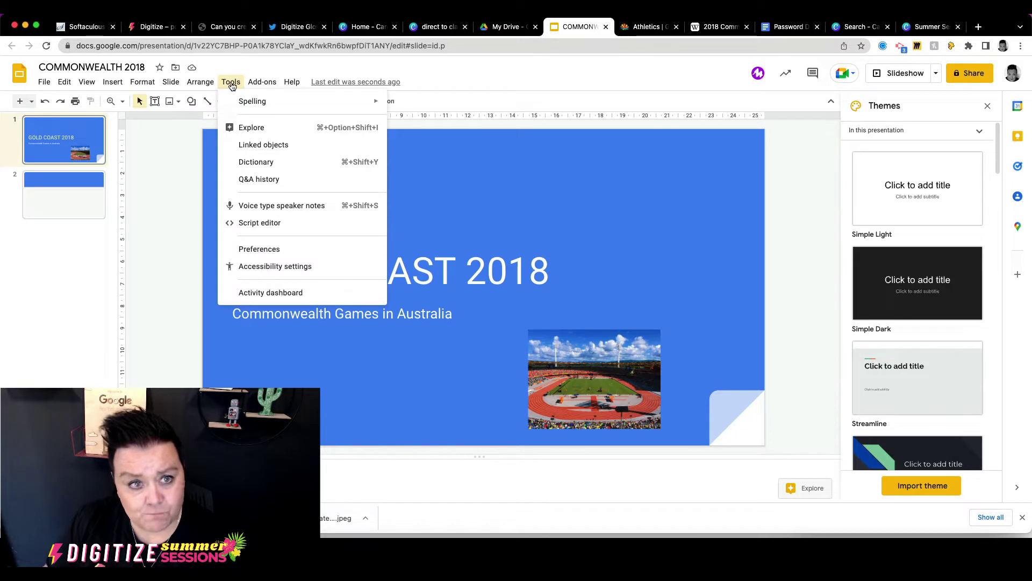
{"action": "left_click", "coordinate": [269, 133]}
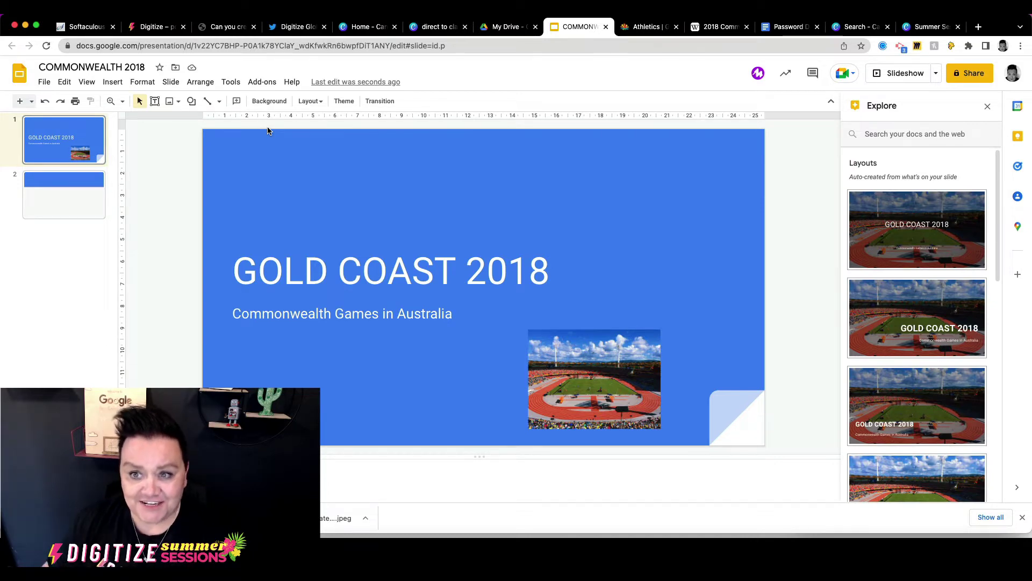
{"action": "left_click", "coordinate": [917, 246]}
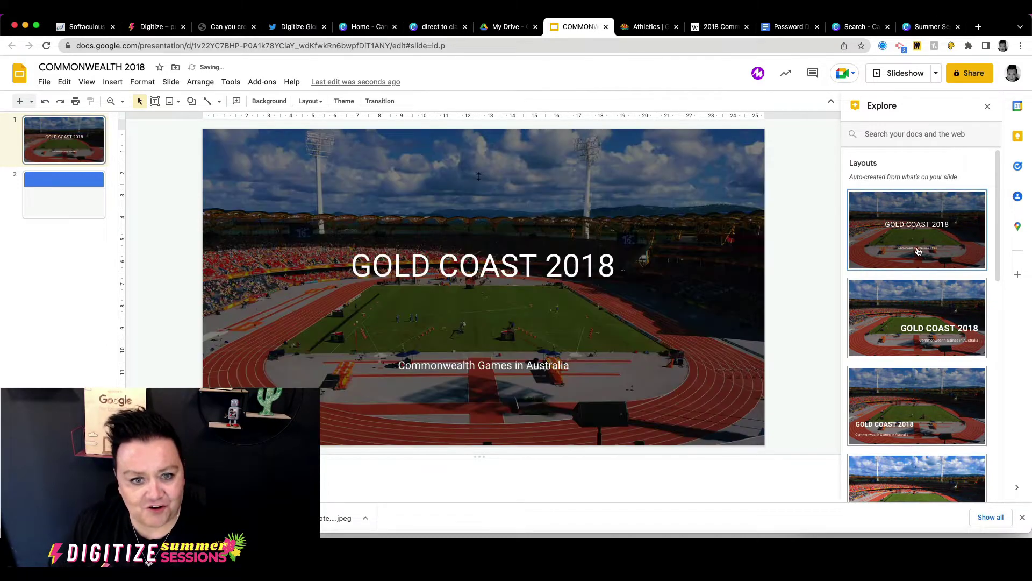
{"action": "left_click", "coordinate": [949, 322]}
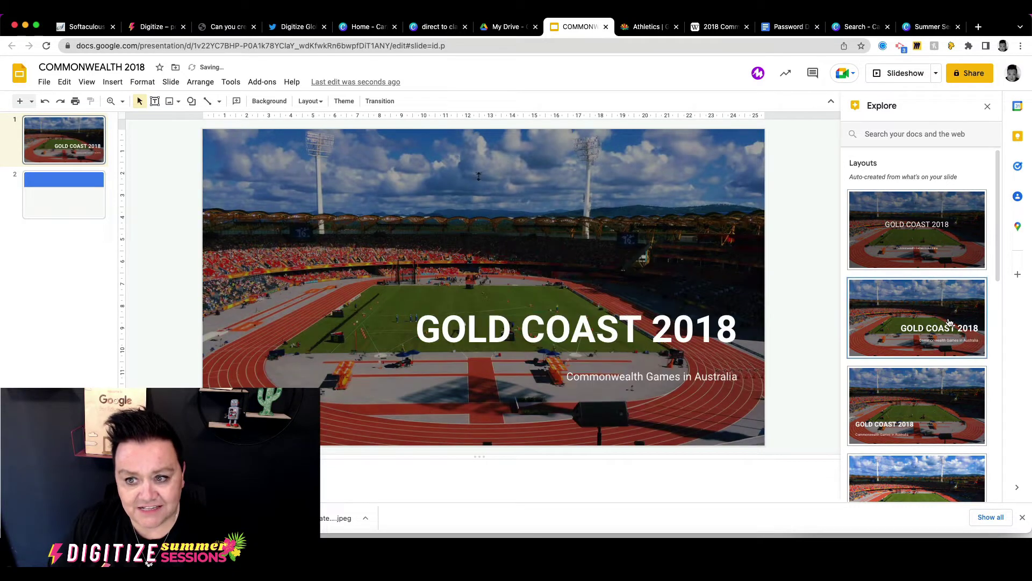
{"action": "left_click", "coordinate": [934, 425]}
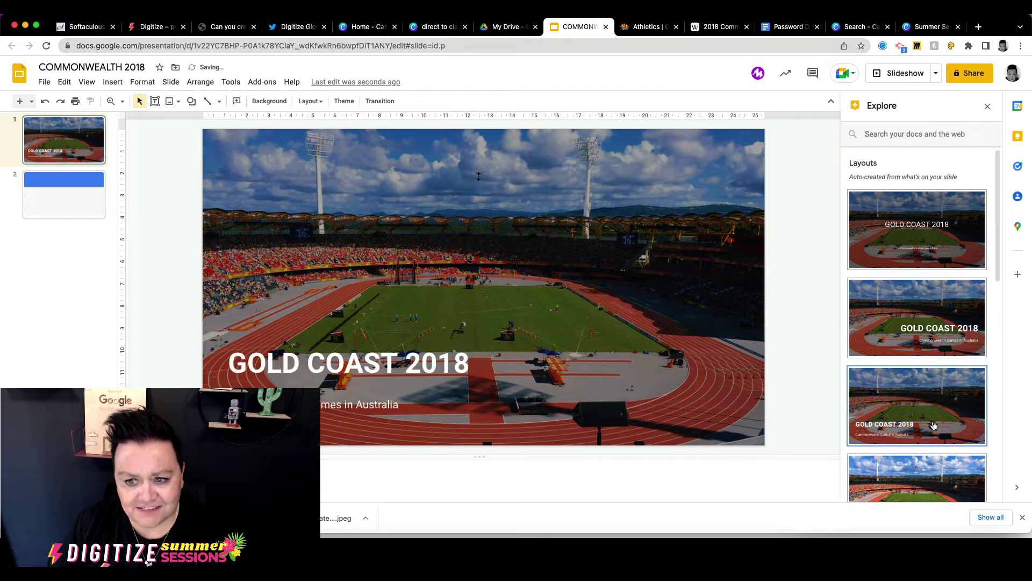
{"action": "scroll", "coordinate": [924, 437], "scroll_direction": "down", "scroll_amount": 3}
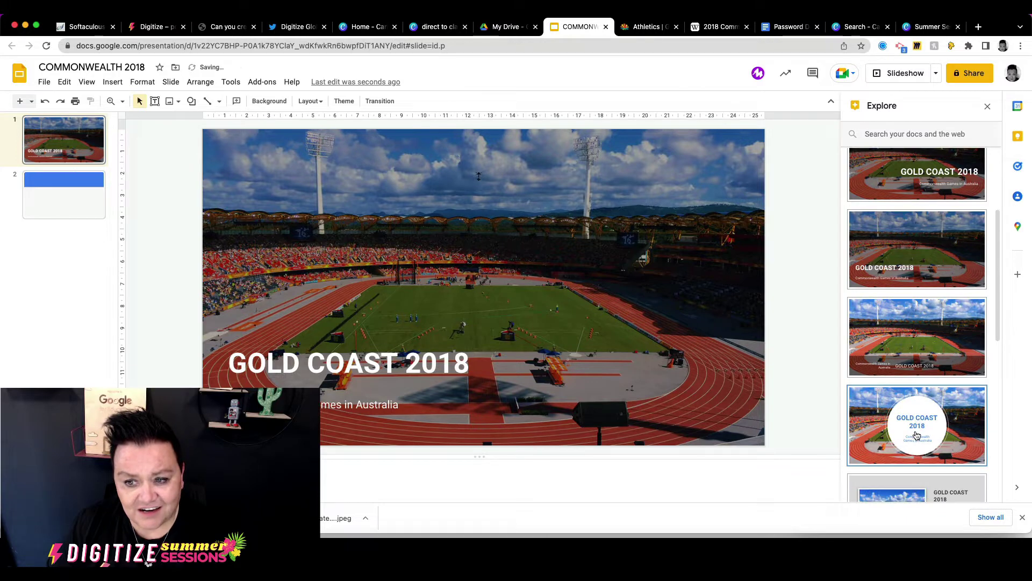
{"action": "left_click", "coordinate": [921, 436]}
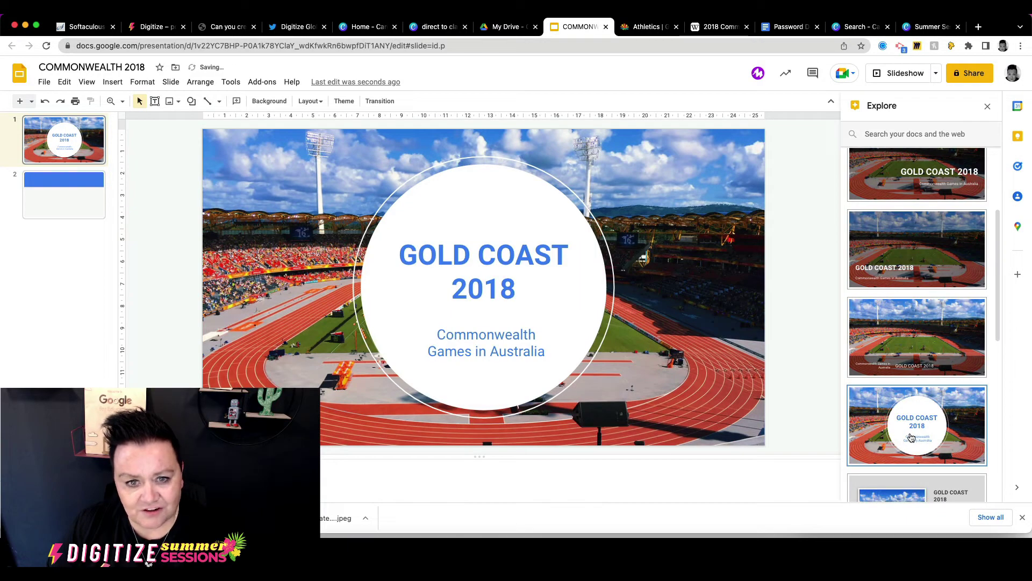
Try further suggested layouts and apply the one with the title and subtitle centred under the pentagon-shaped stadium photo
{"action": "scroll", "coordinate": [908, 437], "scroll_direction": "down", "scroll_amount": 5}
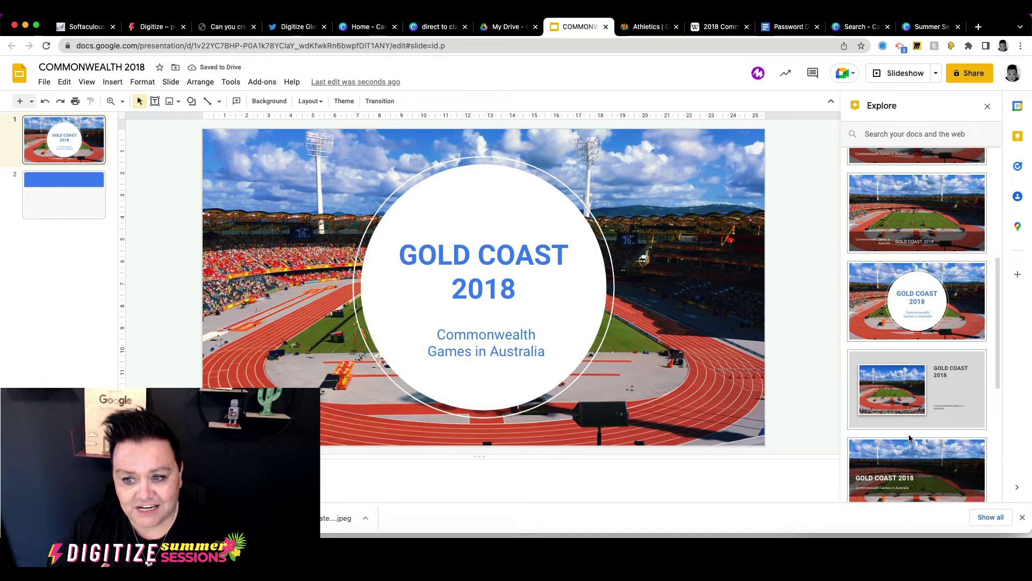
{"action": "scroll", "coordinate": [909, 437], "scroll_direction": "down", "scroll_amount": 2}
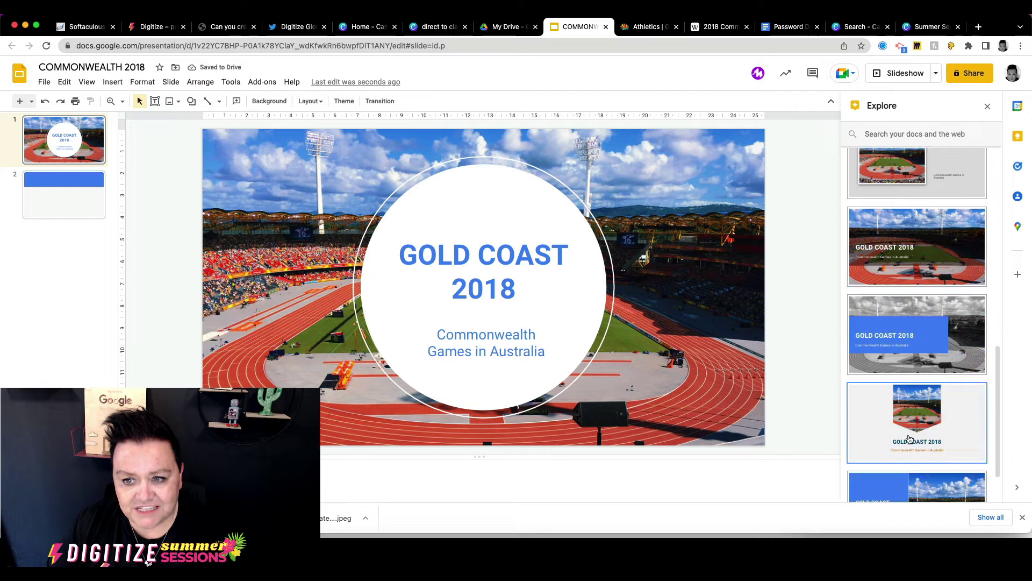
{"action": "left_click", "coordinate": [920, 357]}
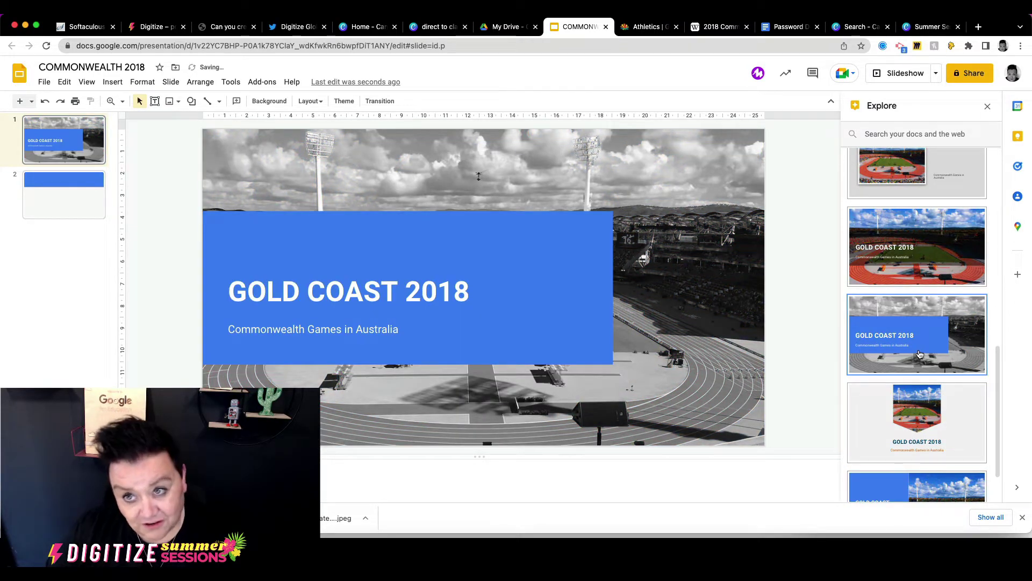
{"action": "left_click", "coordinate": [900, 413]}
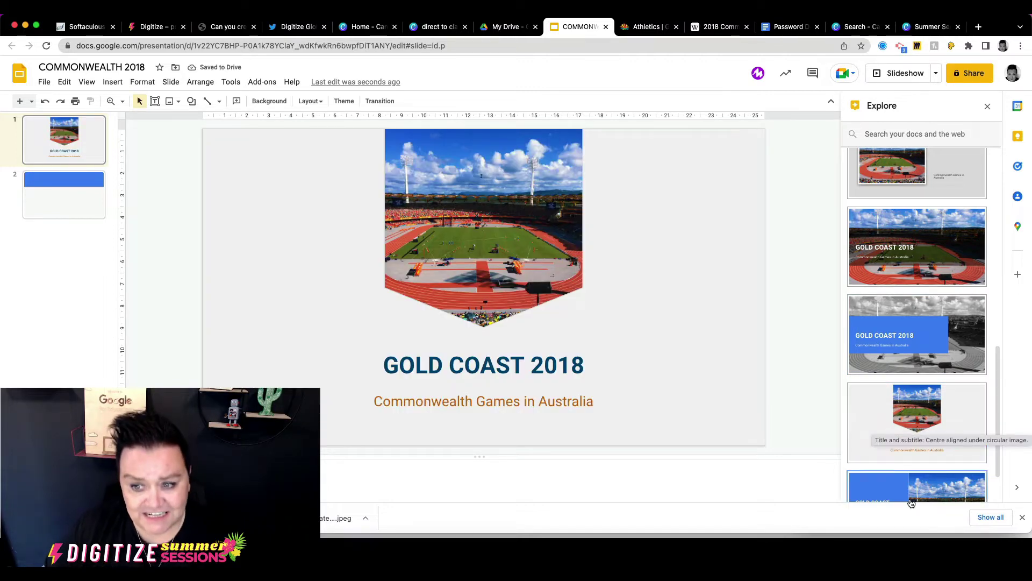
{"action": "scroll", "coordinate": [905, 441], "scroll_direction": "down", "scroll_amount": 2}
{"action": "left_click", "coordinate": [909, 458]}
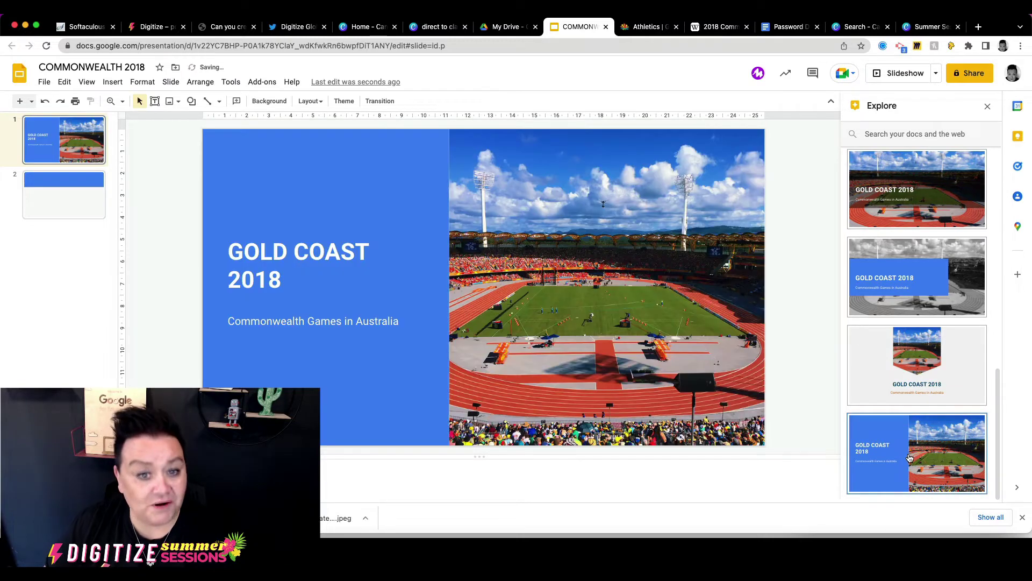
{"action": "left_click", "coordinate": [906, 376]}
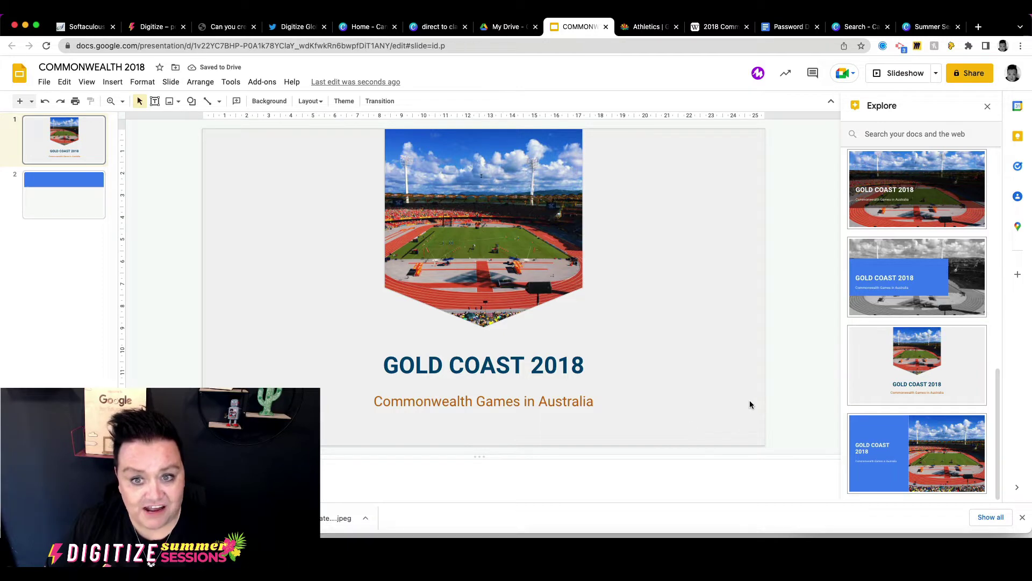
{"action": "left_click", "coordinate": [872, 355]}
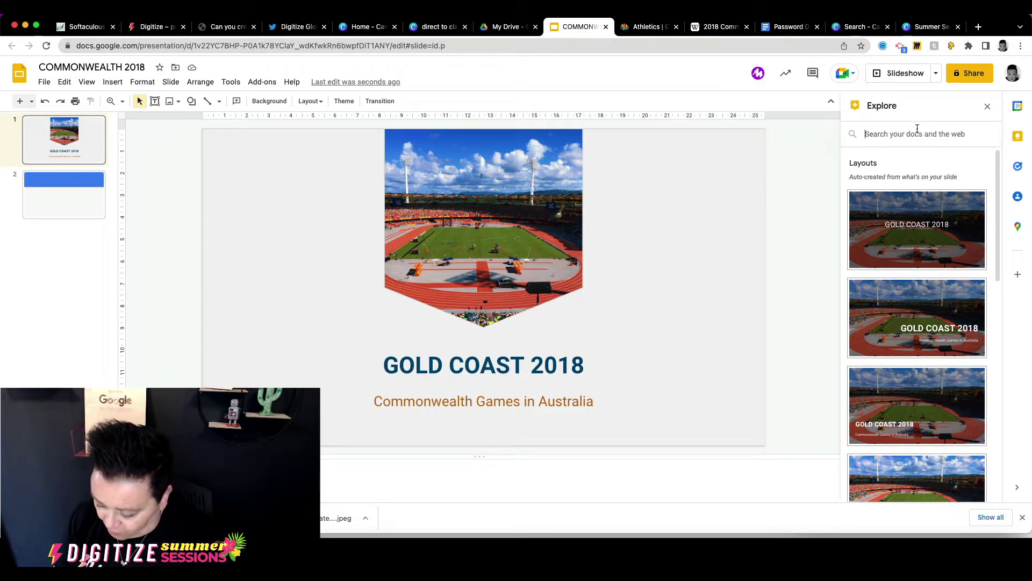
Search Explore for "gold coast 2018" images and insert the Gold Coast 2018 logo on the title slide
{"action": "type", "text": "gold coast 201"}
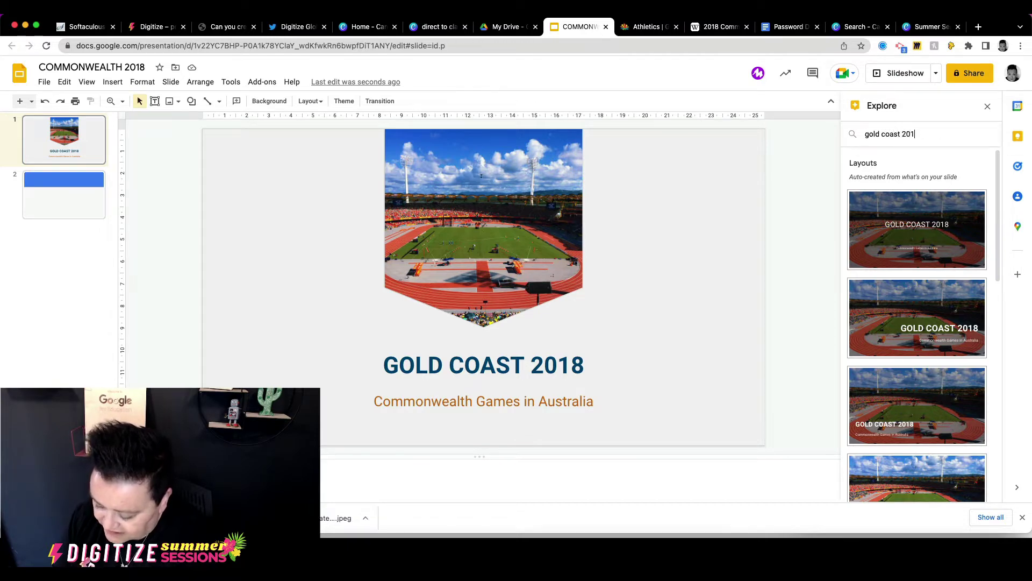
{"action": "type", "text": "8"}
{"action": "key", "text": "Return"}
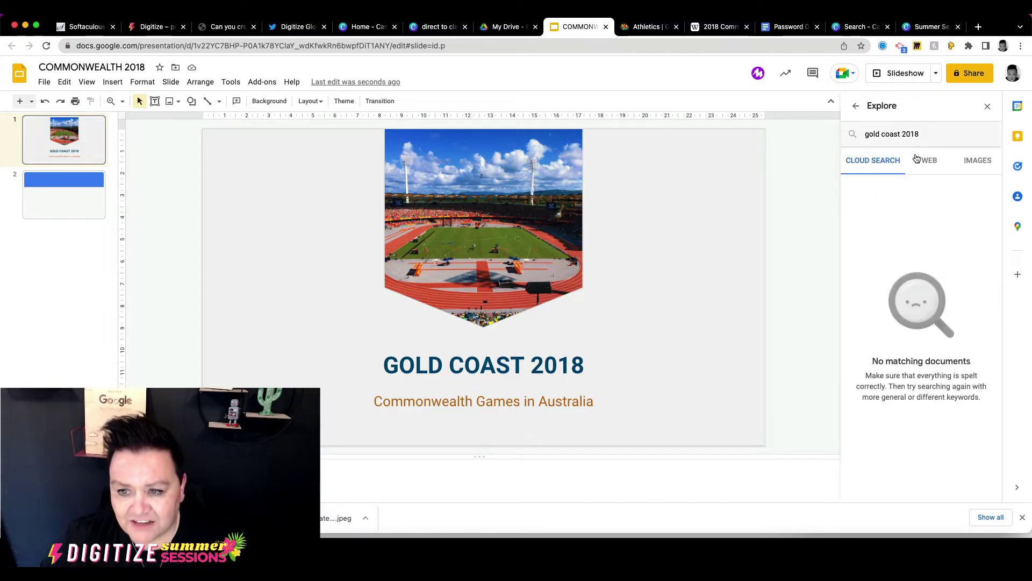
{"action": "left_click", "coordinate": [942, 164]}
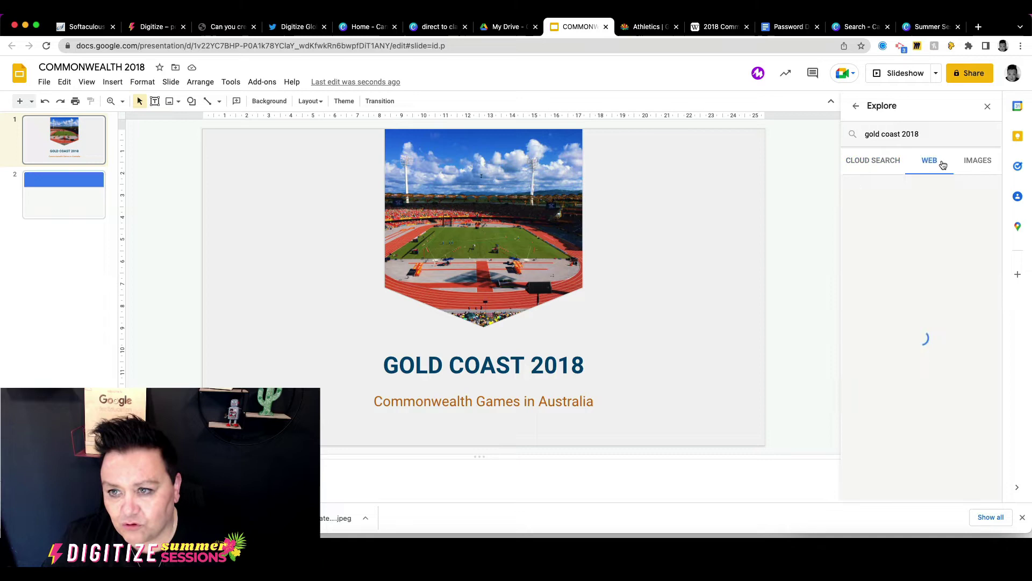
{"action": "left_click", "coordinate": [977, 163]}
{"action": "mouse_move", "coordinate": [887, 224]}
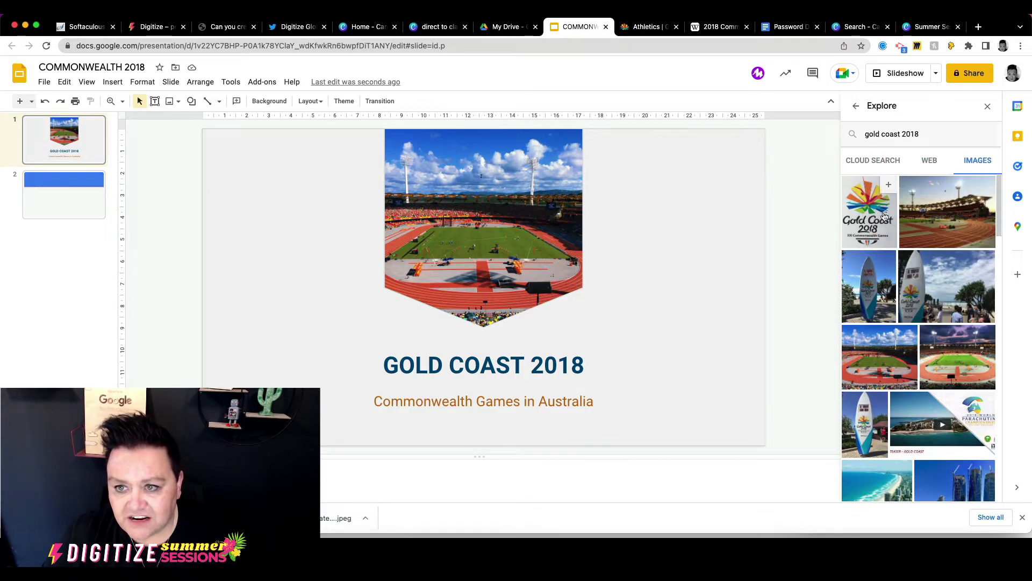
{"action": "left_click", "coordinate": [868, 219]}
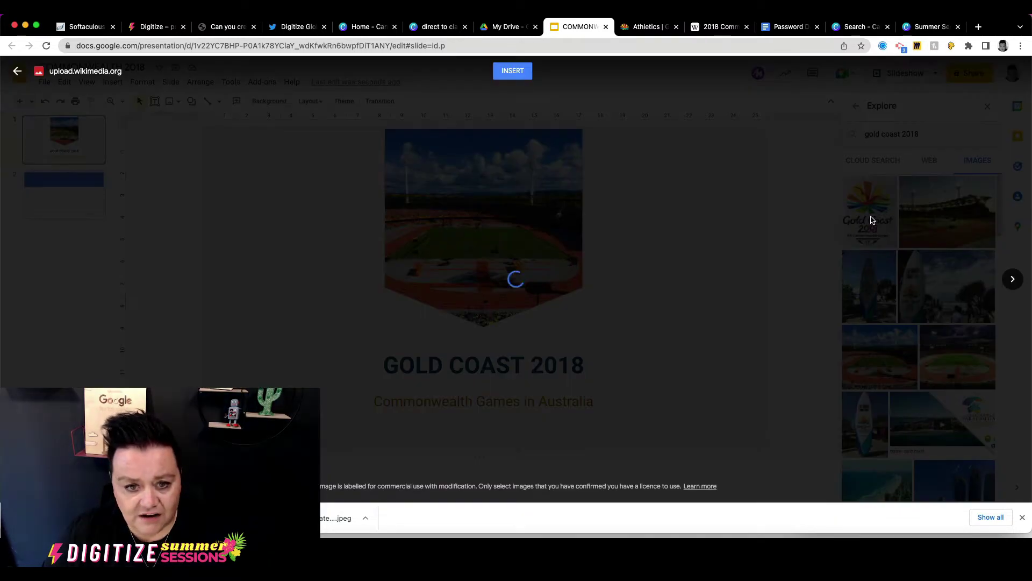
{"action": "left_click", "coordinate": [511, 76]}
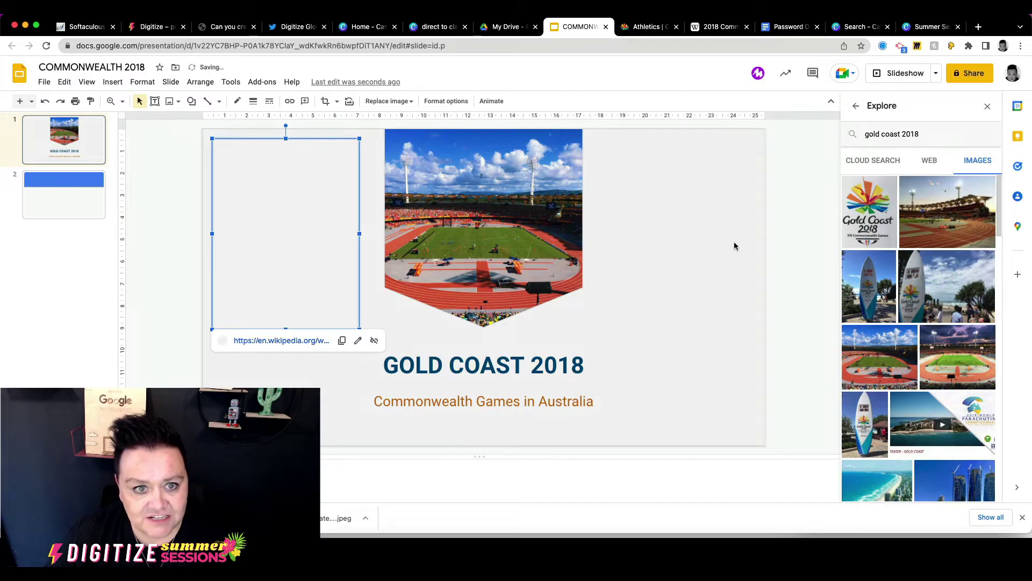
Shrink the Gold Coast 2018 logo and place it in the upper-right corner of the title slide
{"action": "left_click_drag", "start_coordinate": [355, 327], "coordinate": [323, 281]}
{"action": "left_click_drag", "start_coordinate": [726, 342], "coordinate": [699, 228]}
{"action": "left_click", "coordinate": [694, 213]}
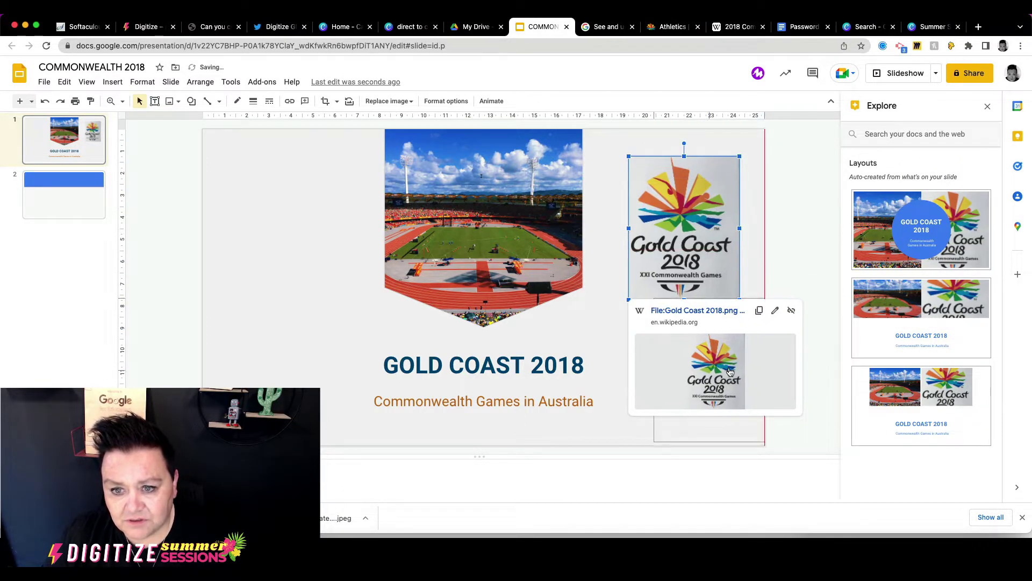
{"action": "key", "text": "super+z"}
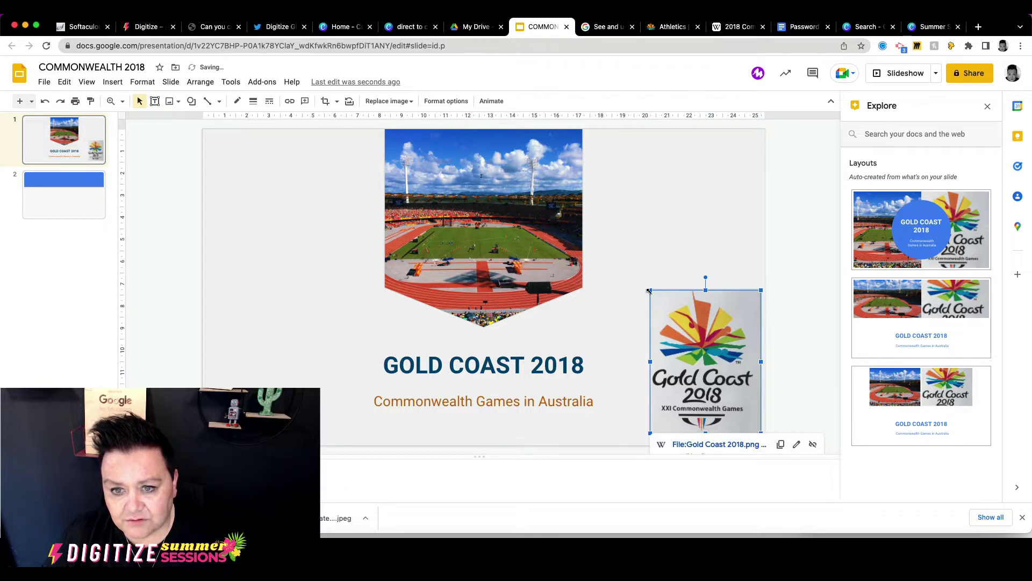
{"action": "key", "text": "super+z"}
{"action": "left_click", "coordinate": [745, 346]}
{"action": "left_click_drag", "start_coordinate": [744, 403], "coordinate": [711, 165]}
{"action": "left_click", "coordinate": [652, 274]}
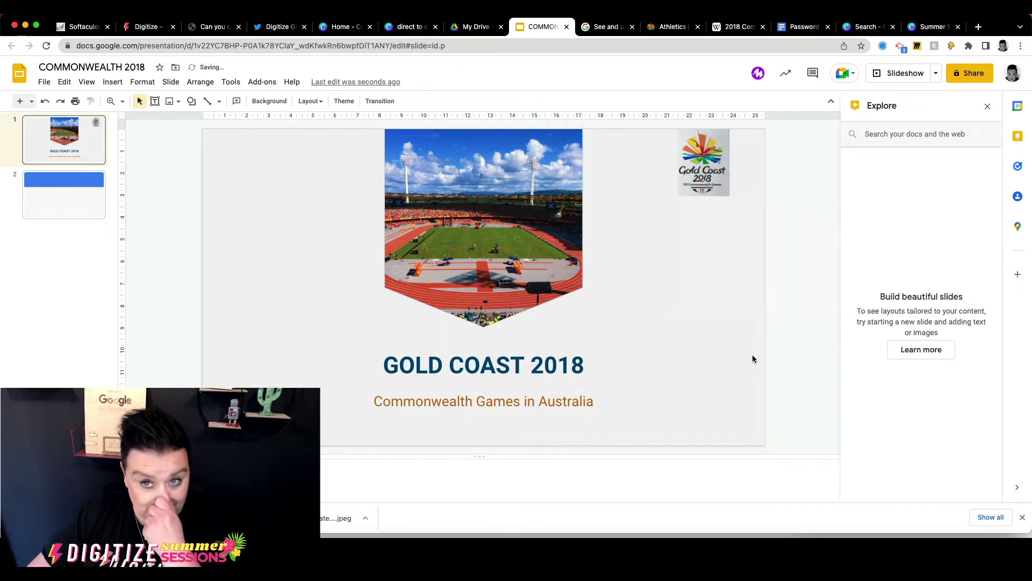
Copy the Gold Coast 2018 logo from the title slide and paste it onto slide 2 in the same position
{"action": "left_click", "coordinate": [710, 167]}
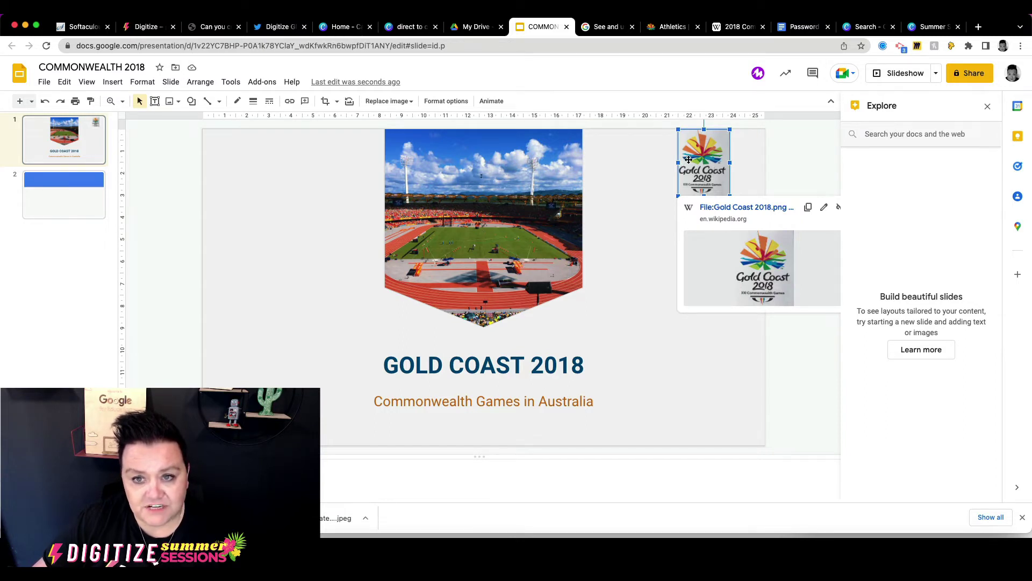
{"action": "left_click", "coordinate": [655, 186]}
{"action": "left_click", "coordinate": [717, 177]}
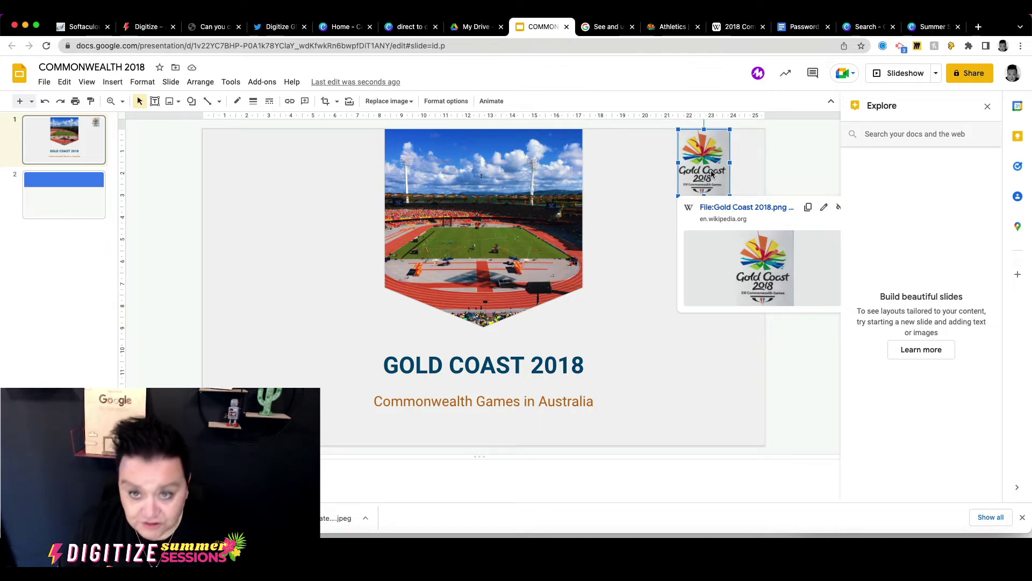
{"action": "left_click", "coordinate": [86, 186]}
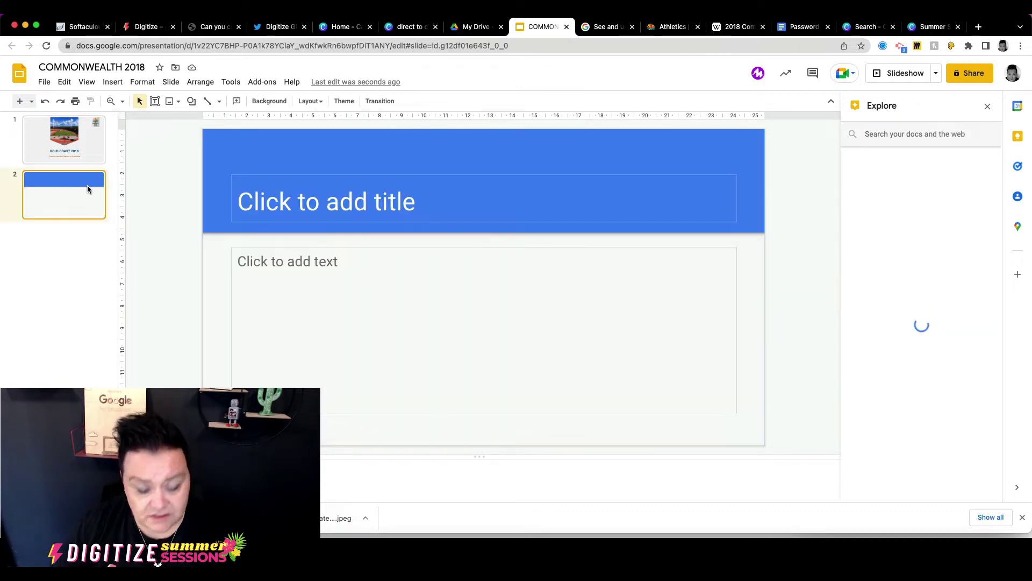
{"action": "key", "text": "cmd+v"}
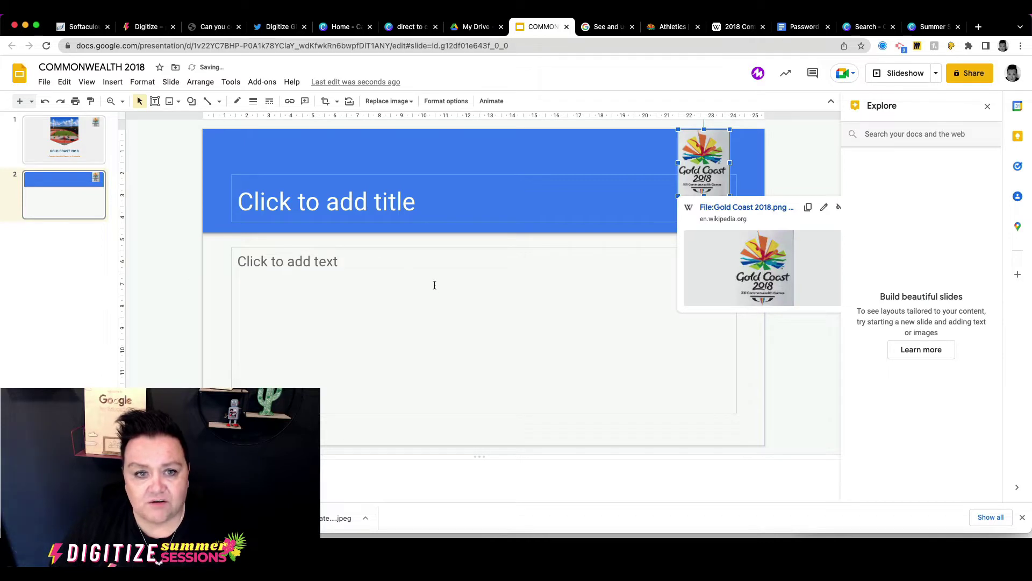
{"action": "left_click", "coordinate": [436, 282]}
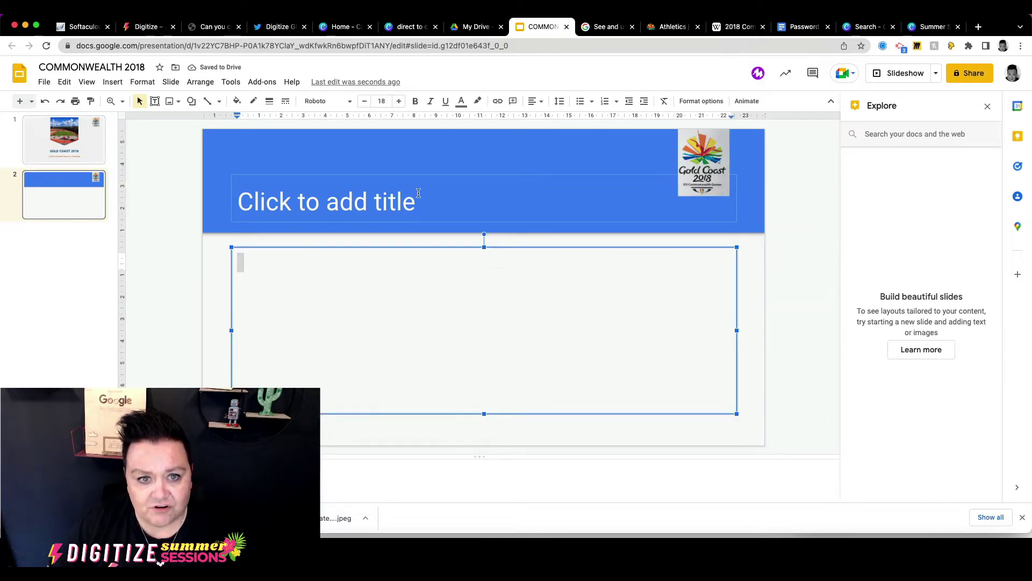
Switch between slides 1 and 2 to compare the logo's placement on both
{"action": "left_click", "coordinate": [69, 146]}
{"action": "left_click", "coordinate": [78, 203]}
{"action": "left_click", "coordinate": [82, 153]}
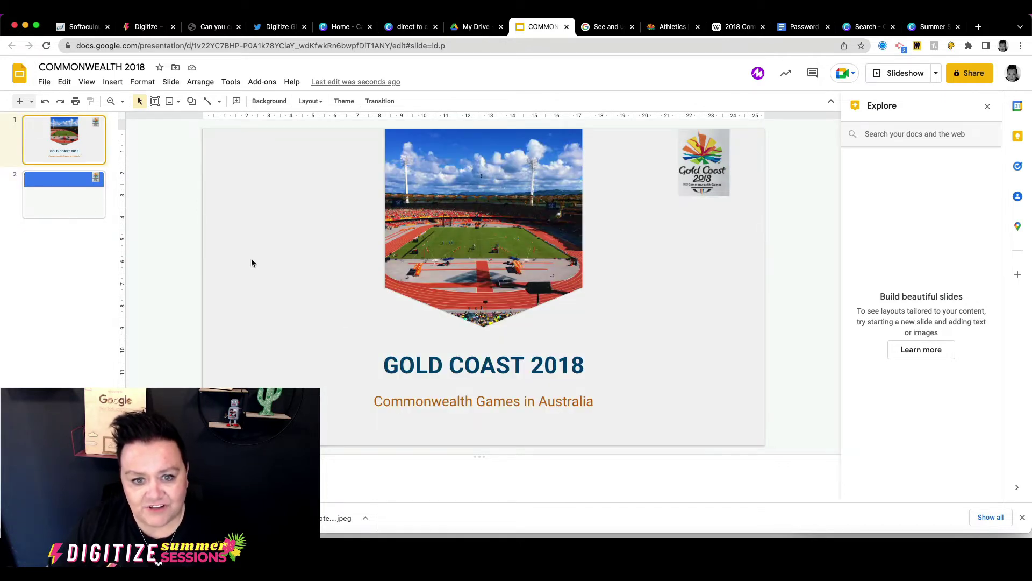
{"action": "left_click", "coordinate": [696, 169]}
{"action": "left_click", "coordinate": [632, 343]}
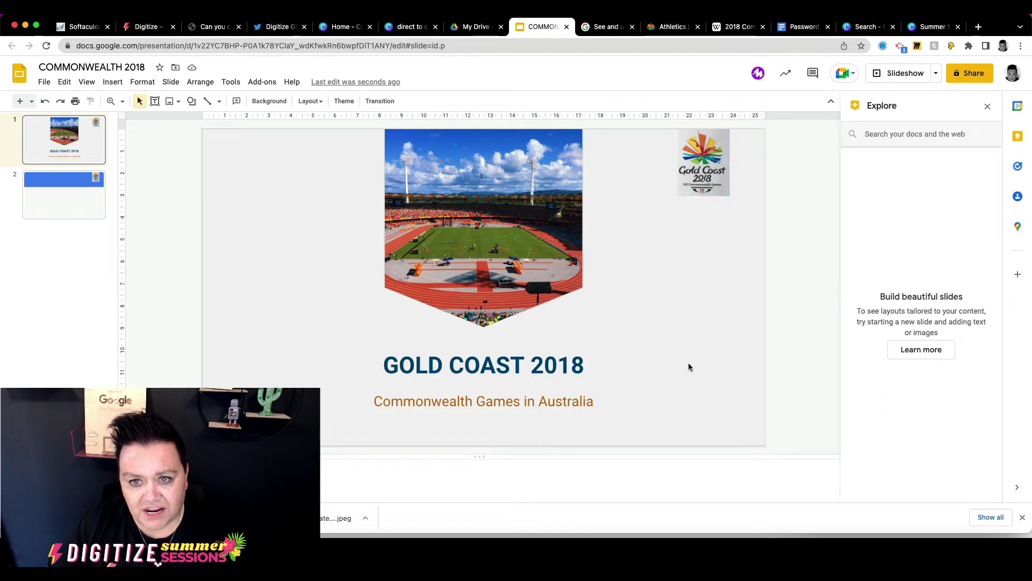
{"action": "left_click", "coordinate": [50, 206]}
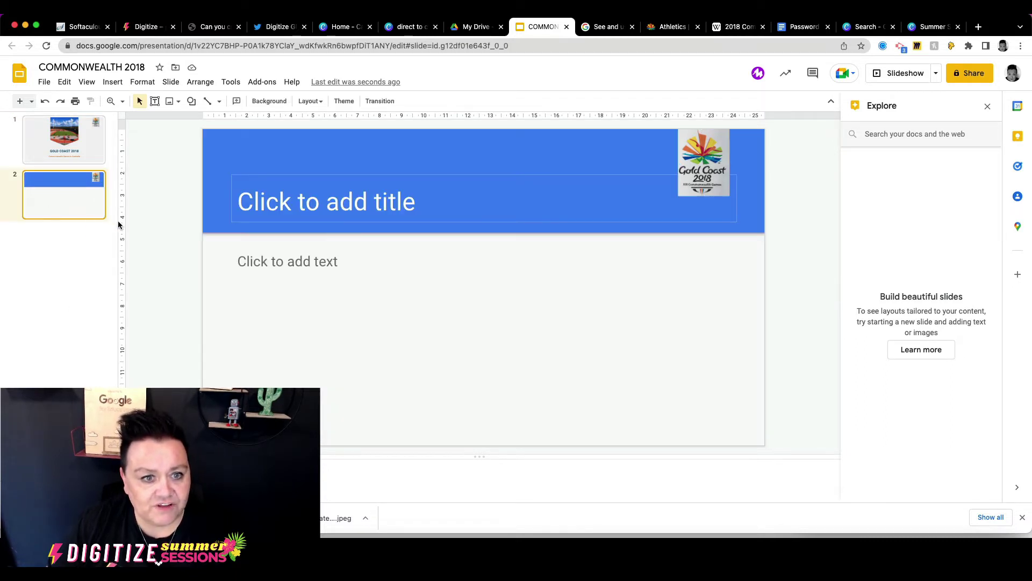
{"action": "left_click", "coordinate": [329, 198]}
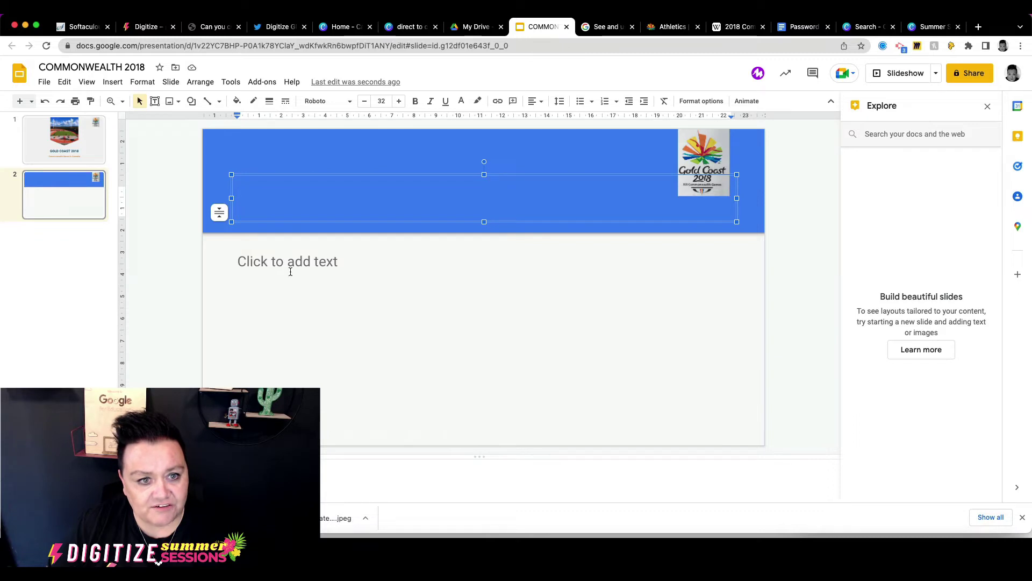
{"action": "left_click", "coordinate": [310, 258]}
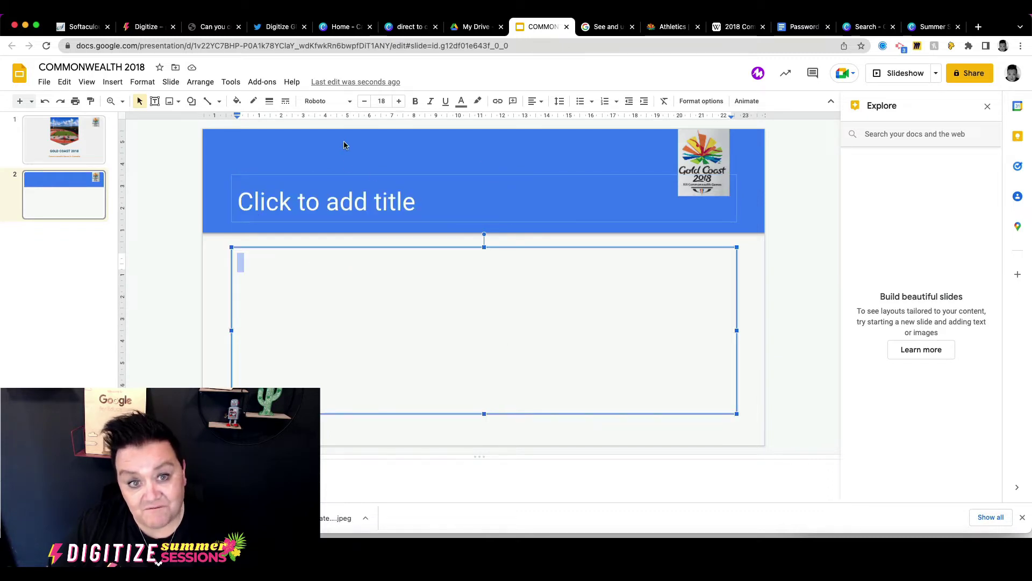
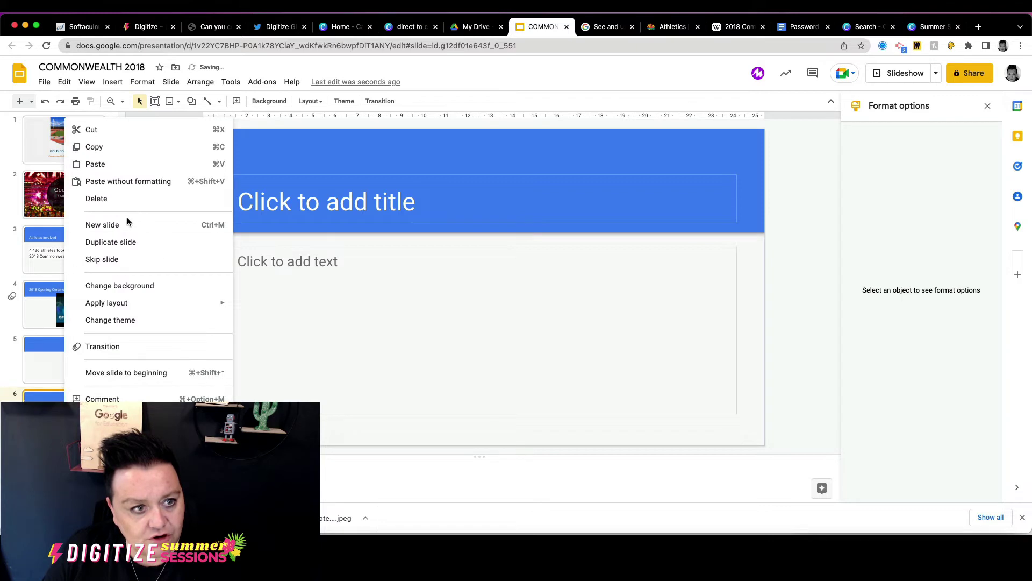
Add another blank title-and-text slide at the end of the deck and return to slide 5
{"action": "left_click", "coordinate": [115, 225]}
{"action": "left_click", "coordinate": [60, 346]}
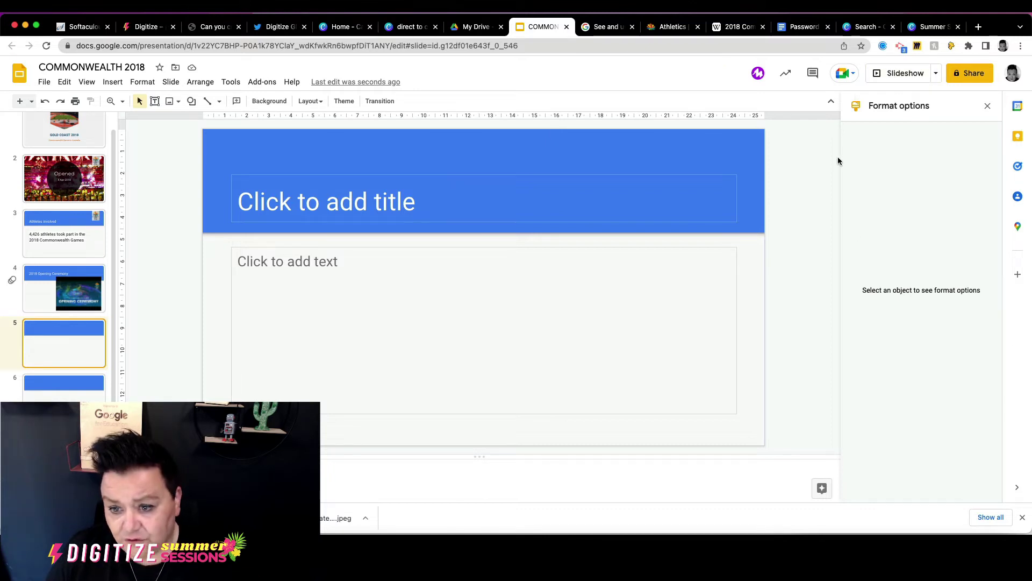
Search Explore for "gold medal 100 metres commonwealth 2018" and show the web results
{"action": "left_click", "coordinate": [822, 487]}
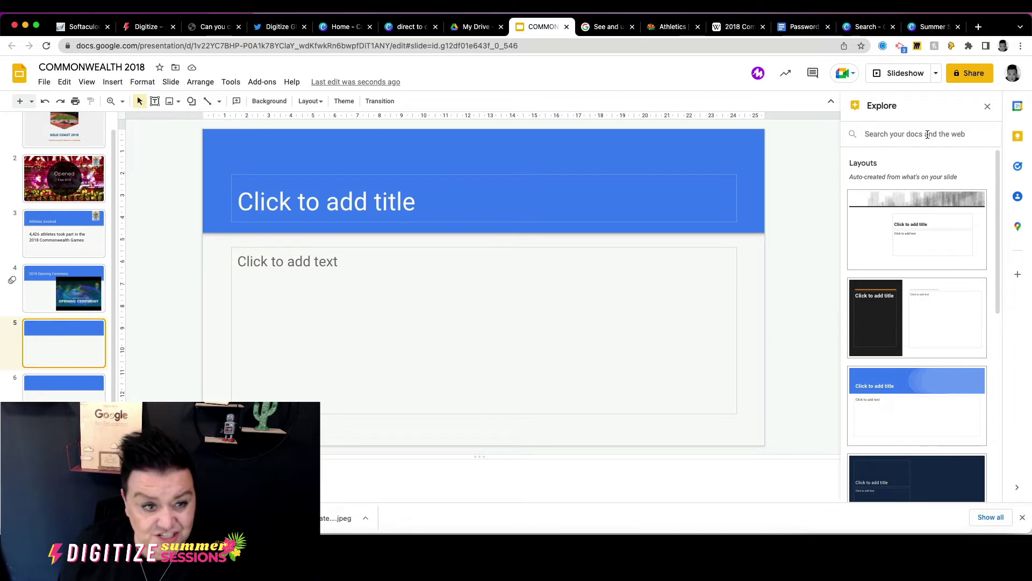
{"action": "type", "text": "go"}
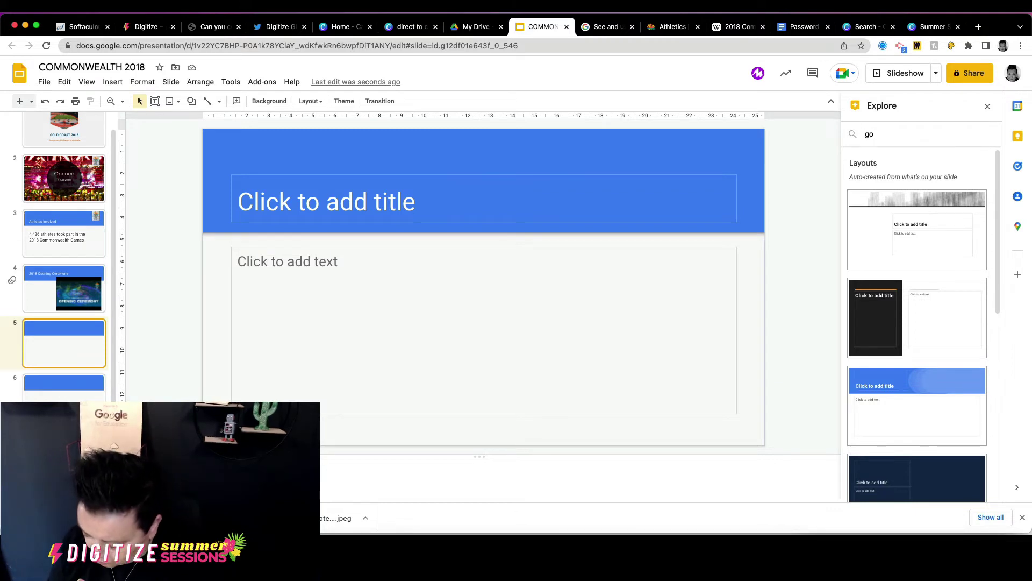
{"action": "type", "text": "ld medal "}
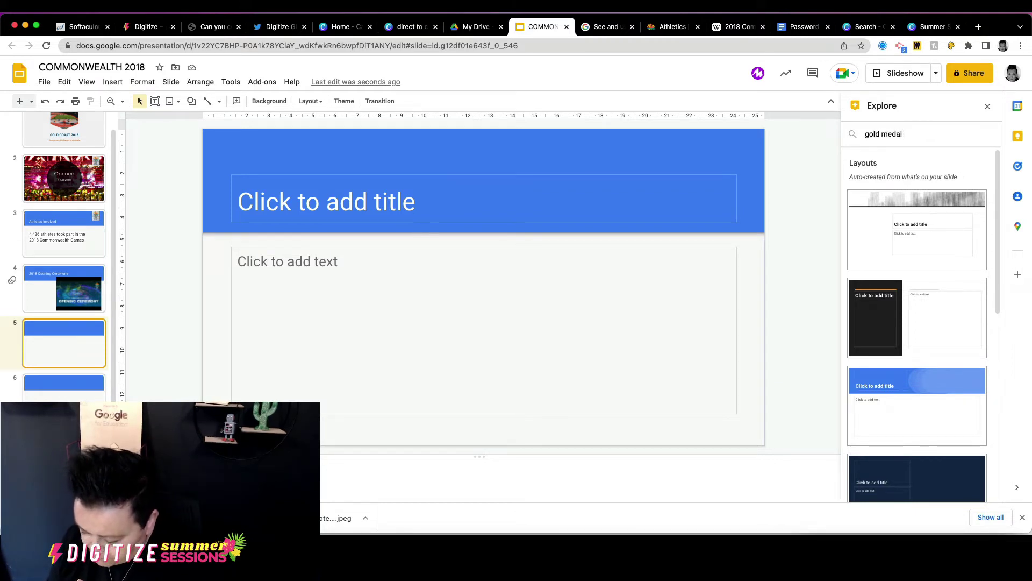
{"action": "type", "text": "100 m"}
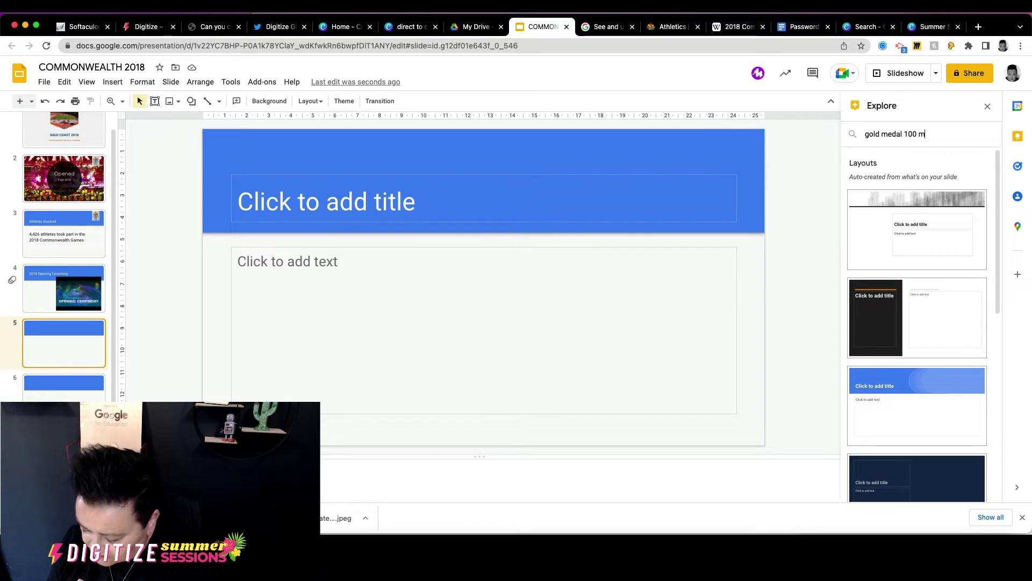
{"action": "type", "text": "et"}
{"action": "key", "text": "BackSpace"}
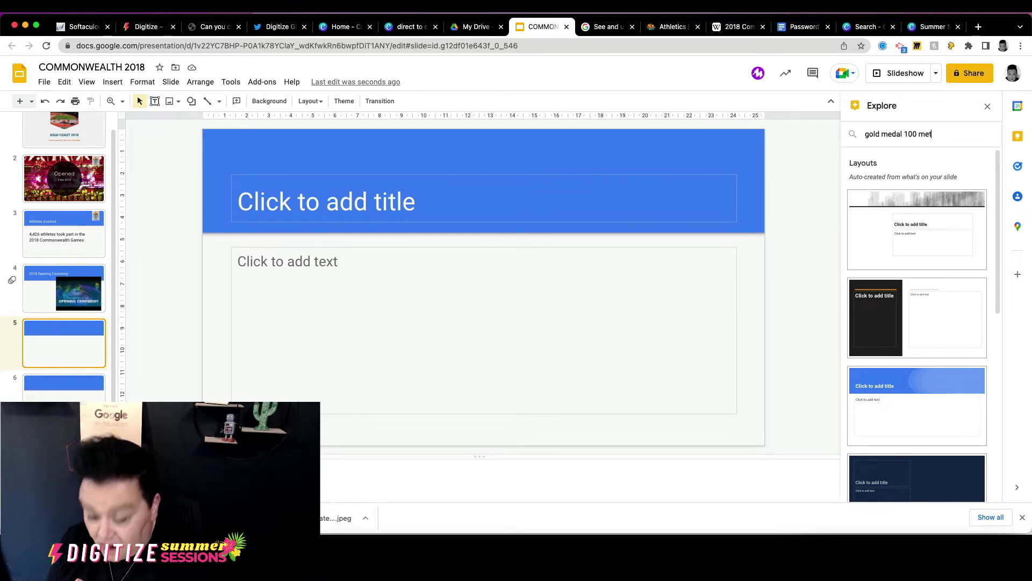
{"action": "type", "text": "res com"}
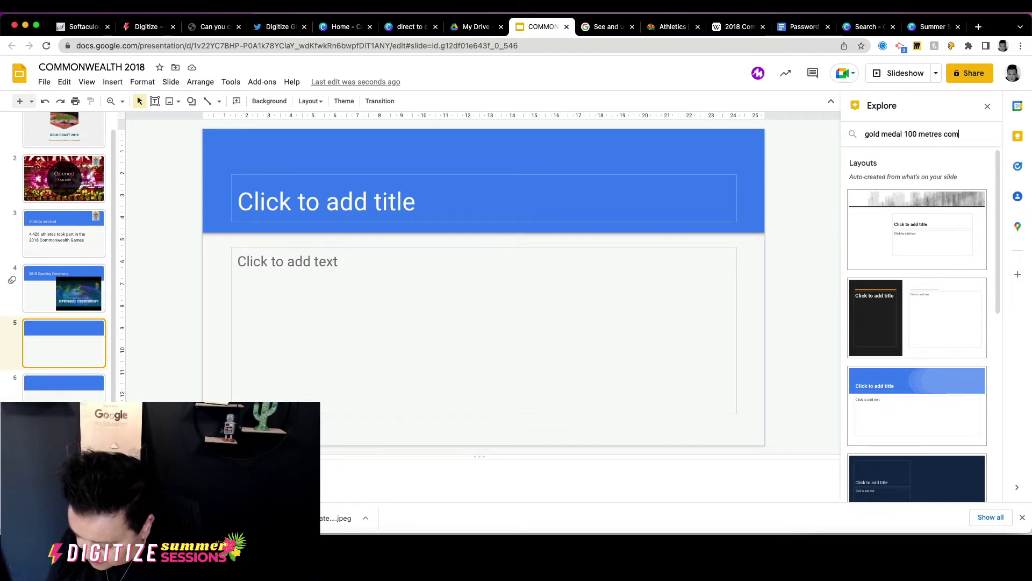
{"action": "type", "text": "monwealt"}
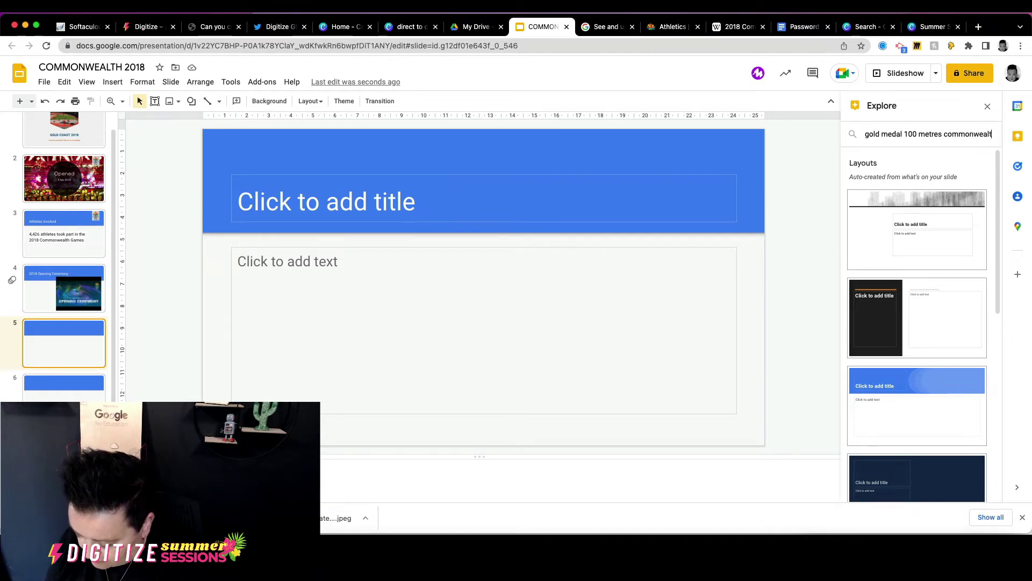
{"action": "type", "text": "h 2018"}
{"action": "key", "text": "Return"}
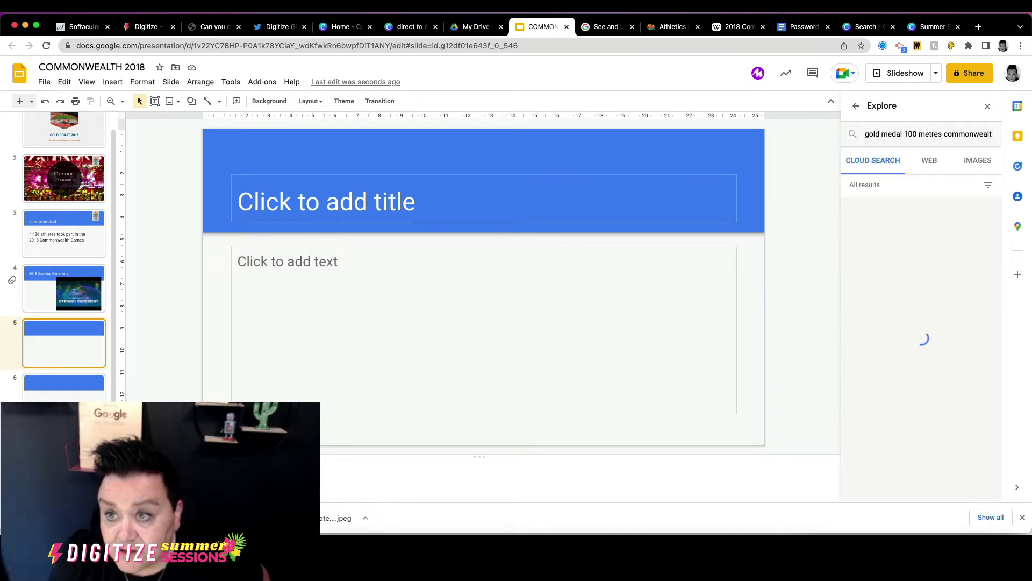
{"action": "left_click", "coordinate": [930, 161]}
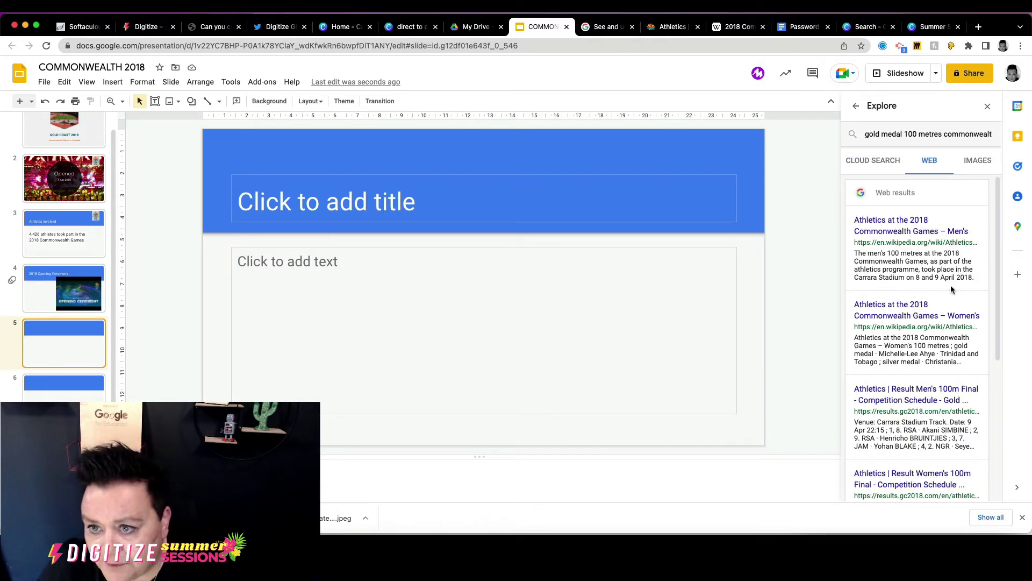
Open the Wikipedia article on the 2018 Commonwealth Games men's 100 metres and follow its link to gold medallist Akani Simbine
{"action": "left_click", "coordinate": [897, 233]}
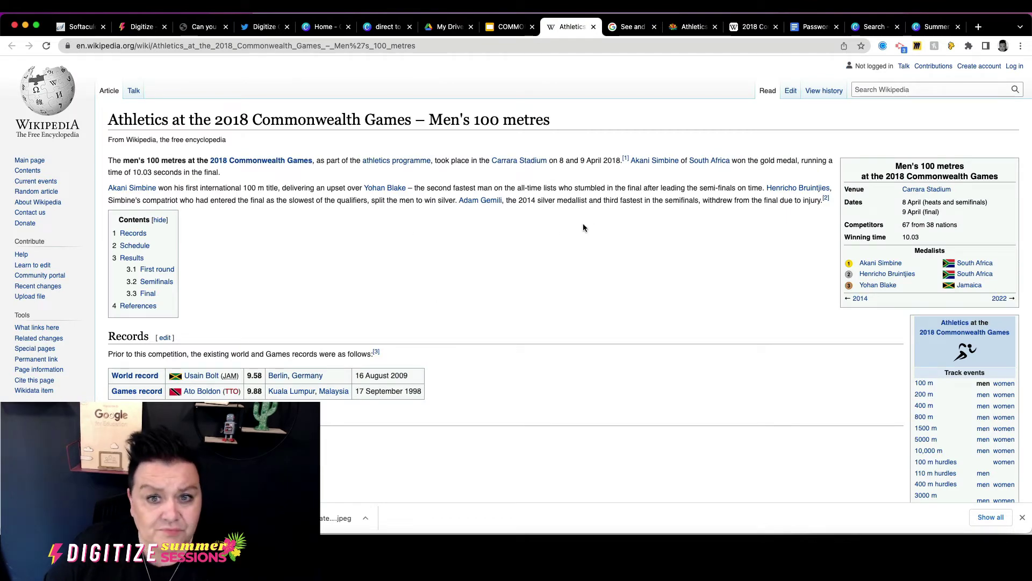
{"action": "mouse_move", "coordinate": [652, 166]}
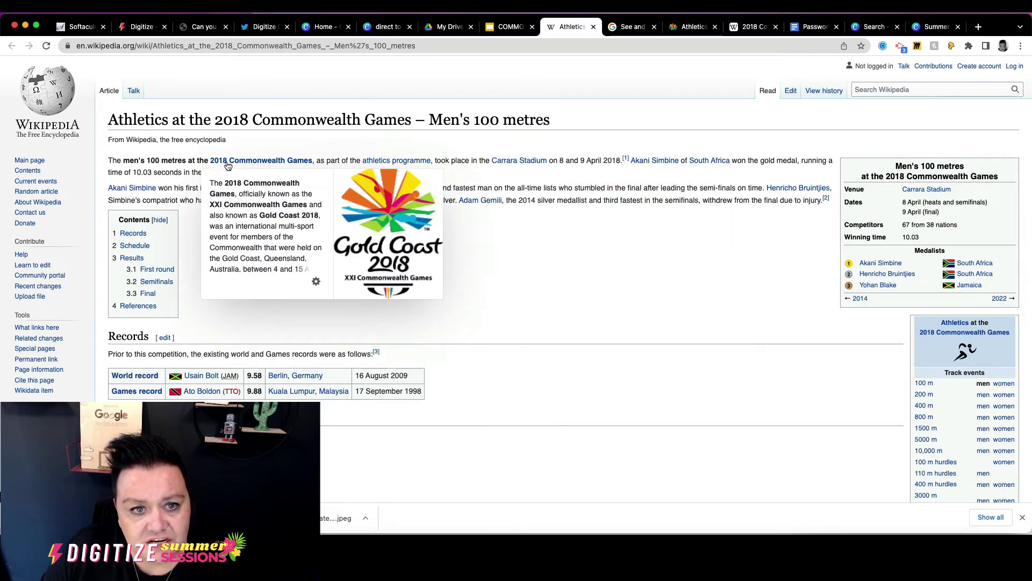
{"action": "mouse_move", "coordinate": [257, 163]}
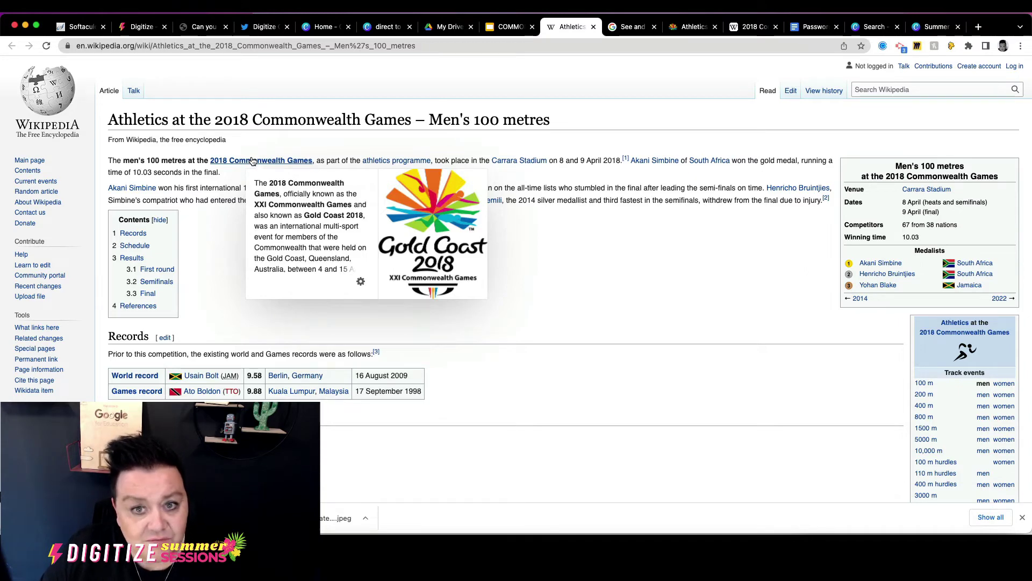
{"action": "mouse_move", "coordinate": [214, 383]}
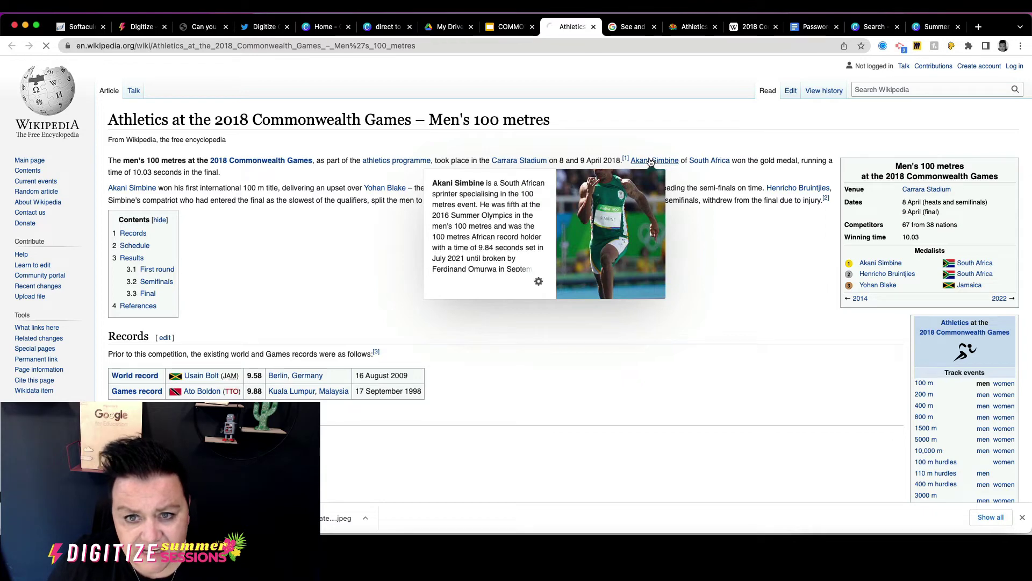
{"action": "left_click", "coordinate": [654, 161]}
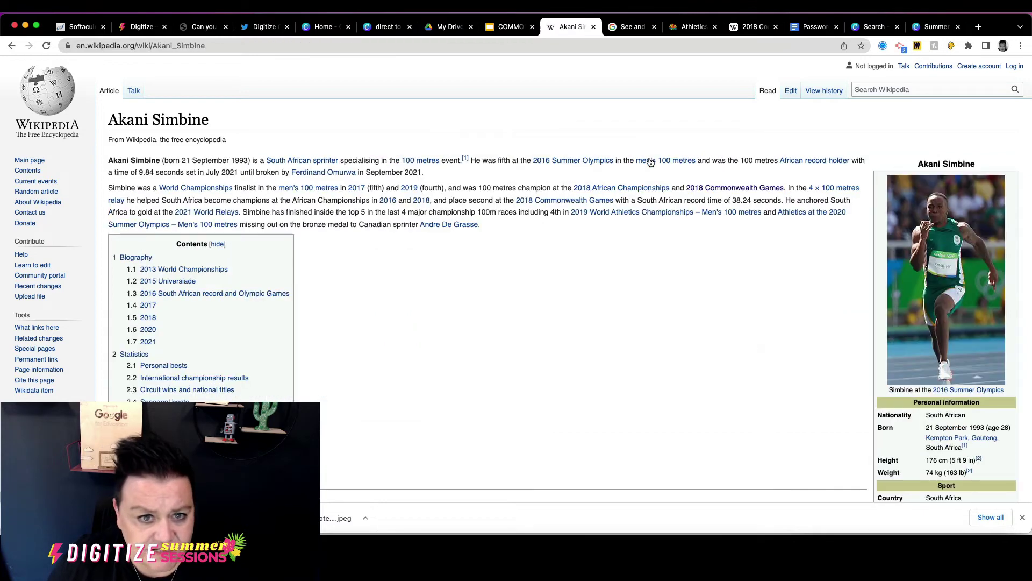
Save the athlete's photo from the Wikipedia page to Downloads as Akani_Simbine_Rio_2016
{"action": "right_click", "coordinate": [937, 284]}
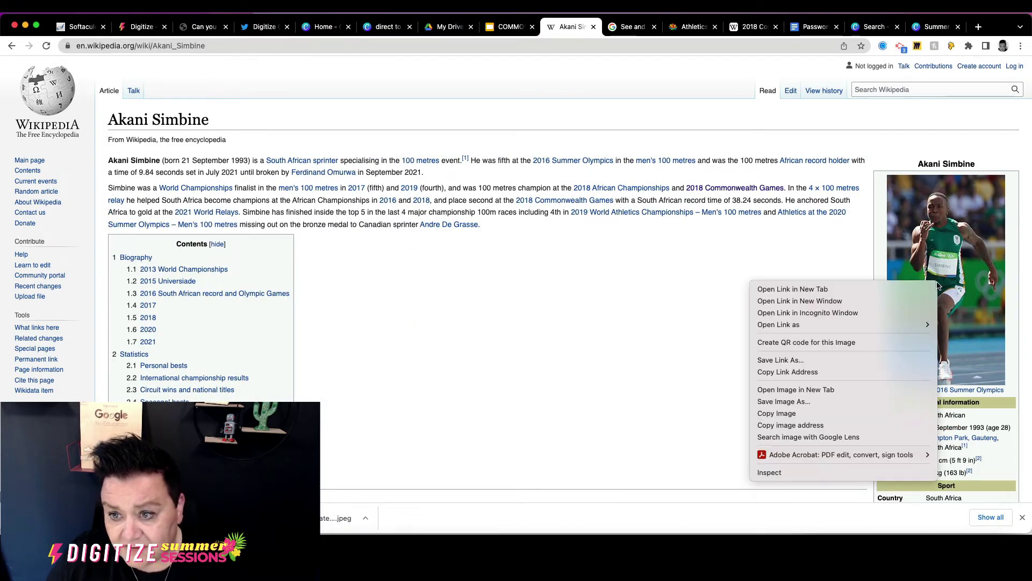
{"action": "left_click", "coordinate": [827, 401]}
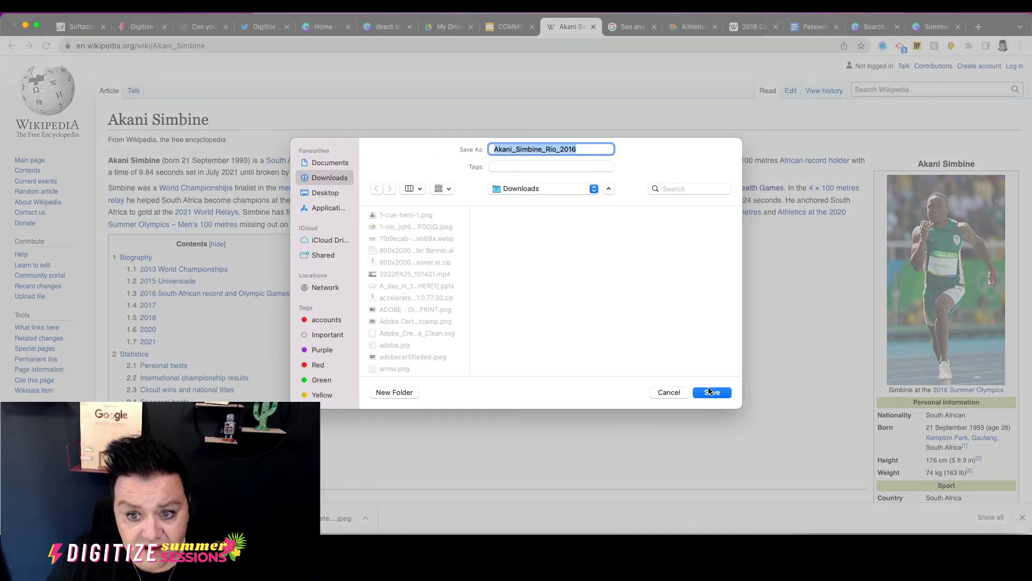
{"action": "left_click", "coordinate": [711, 392]}
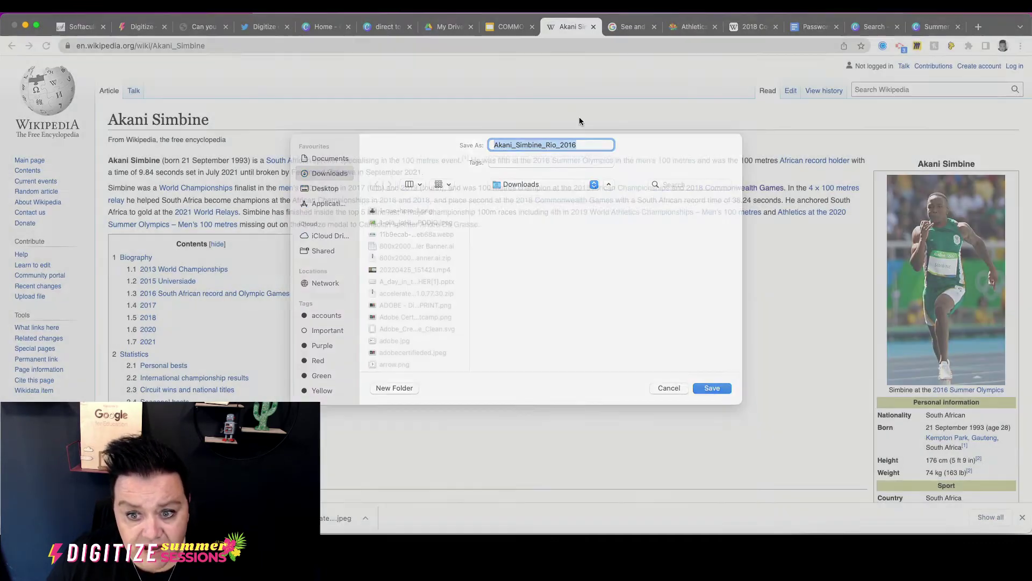
Return to the presentation, insert the downloaded athlete photo on slide 5, and enlarge it to nearly full slide height on the right side
{"action": "left_click", "coordinate": [508, 30]}
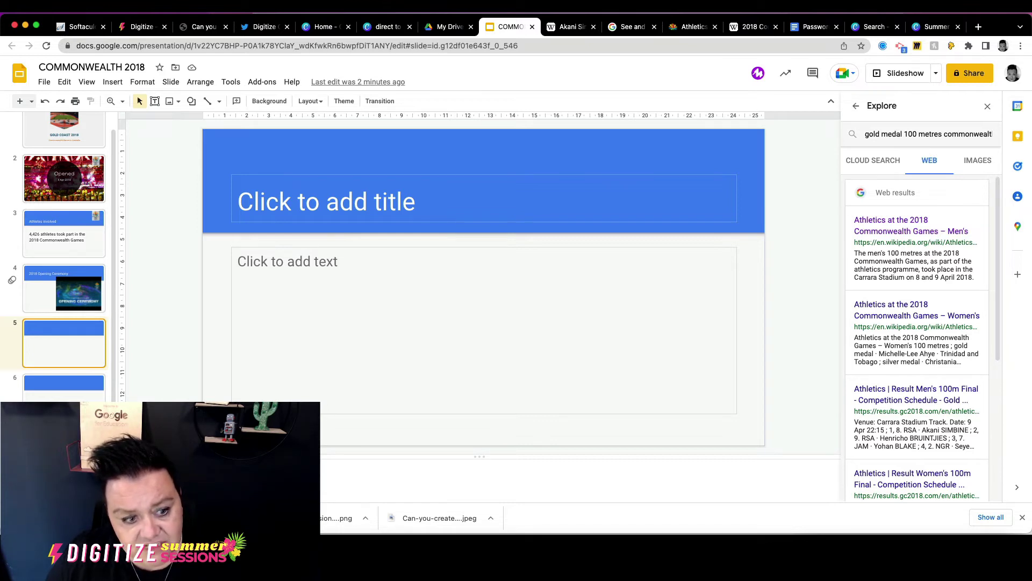
{"action": "left_click_drag", "start_coordinate": [269, 518], "coordinate": [588, 263]}
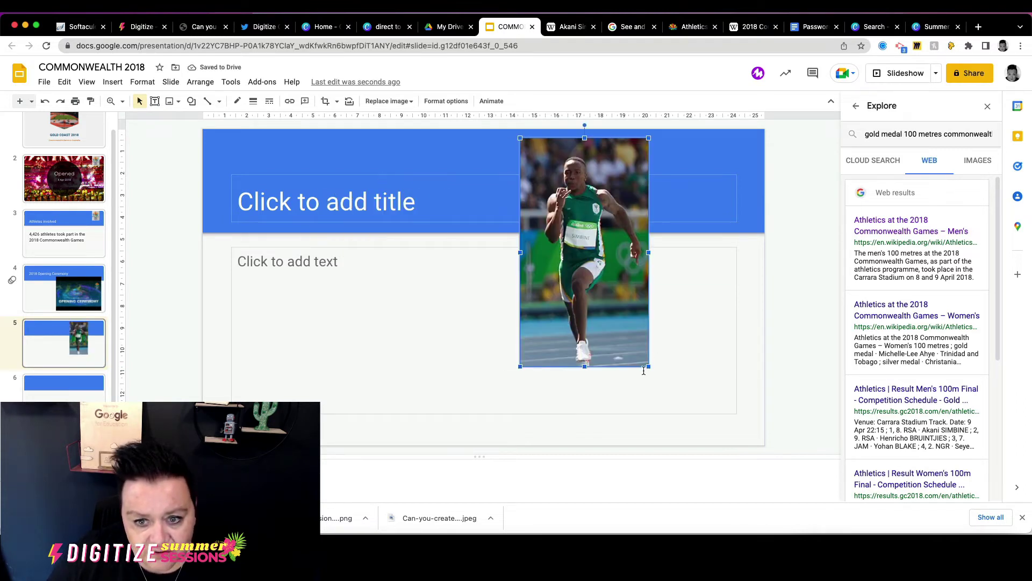
{"action": "left_click_drag", "start_coordinate": [648, 366], "coordinate": [678, 417]}
{"action": "left_click_drag", "start_coordinate": [636, 321], "coordinate": [636, 322]}
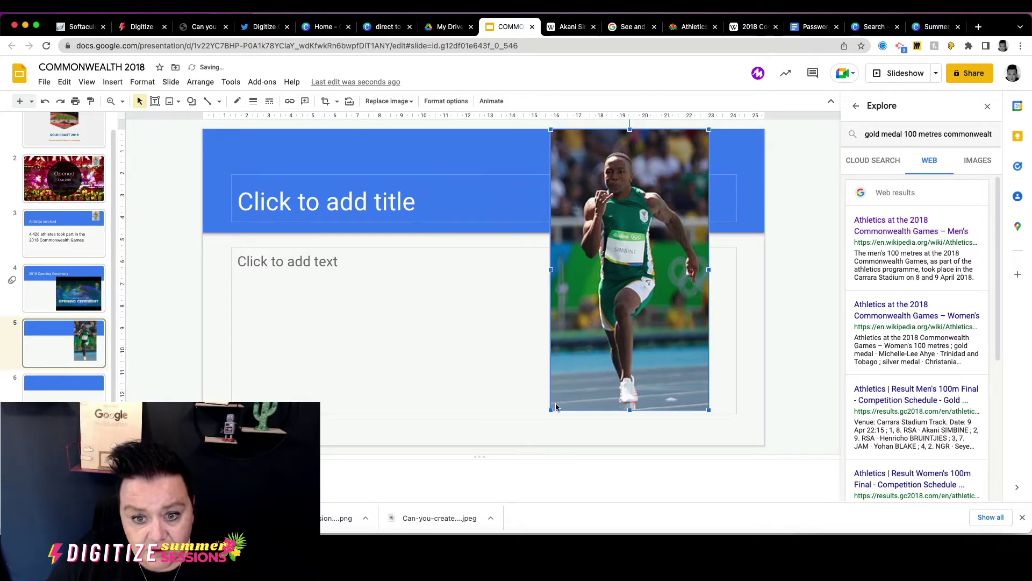
{"action": "mouse_move", "coordinate": [548, 414]}
{"action": "left_mouse_down"}
{"action": "mouse_move", "coordinate": [525, 430]}
{"action": "mouse_move", "coordinate": [539, 430]}
{"action": "left_mouse_up"}
{"action": "left_click", "coordinate": [433, 353]}
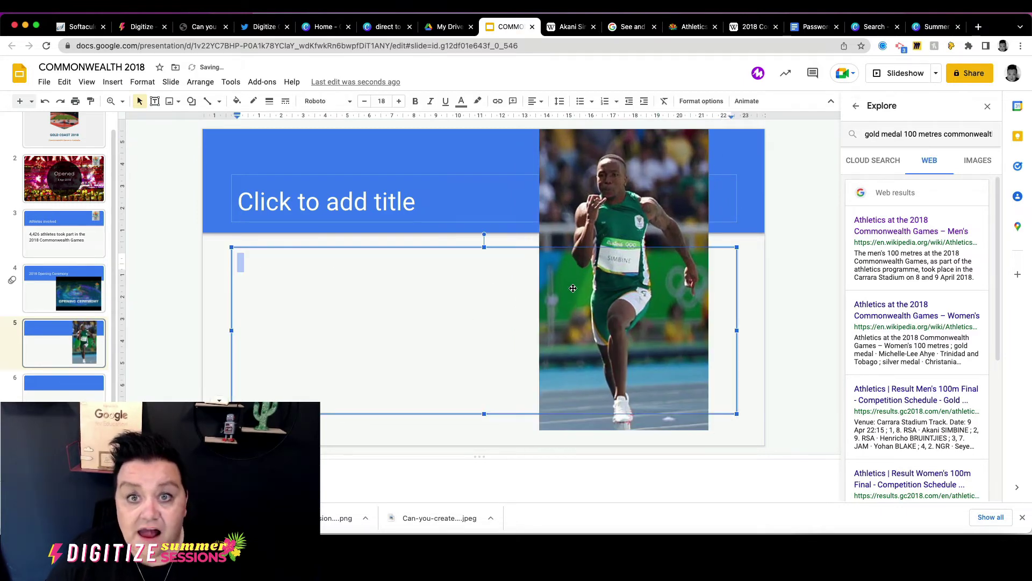
Copy the heading "Akani Simbine" from the Wikipedia page and paste it as the title of slide 5
{"action": "left_click", "coordinate": [569, 26]}
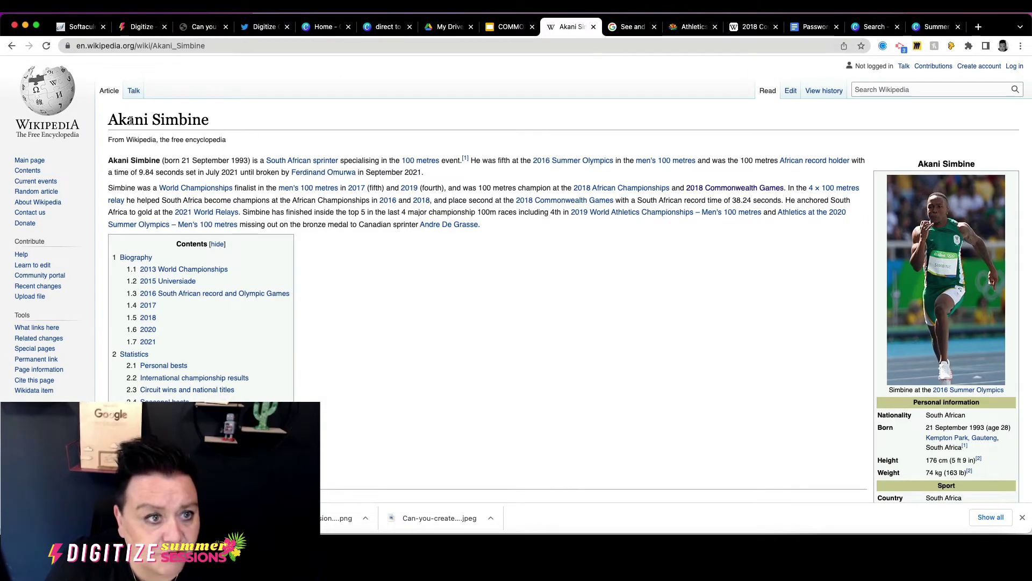
{"action": "left_click_drag", "start_coordinate": [106, 121], "coordinate": [230, 123]}
{"action": "key", "text": "ctrl+c"}
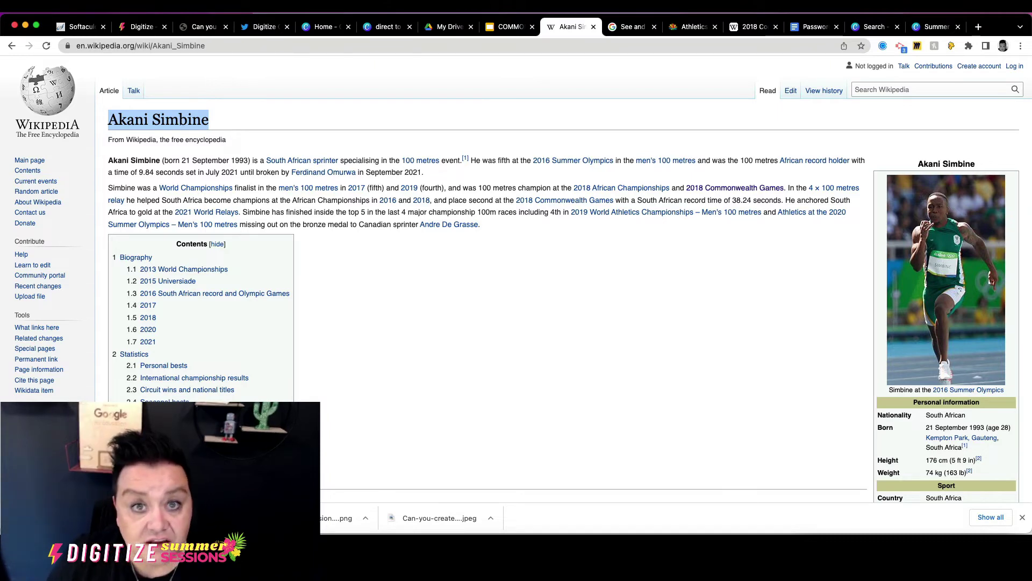
{"action": "left_click", "coordinate": [510, 27]}
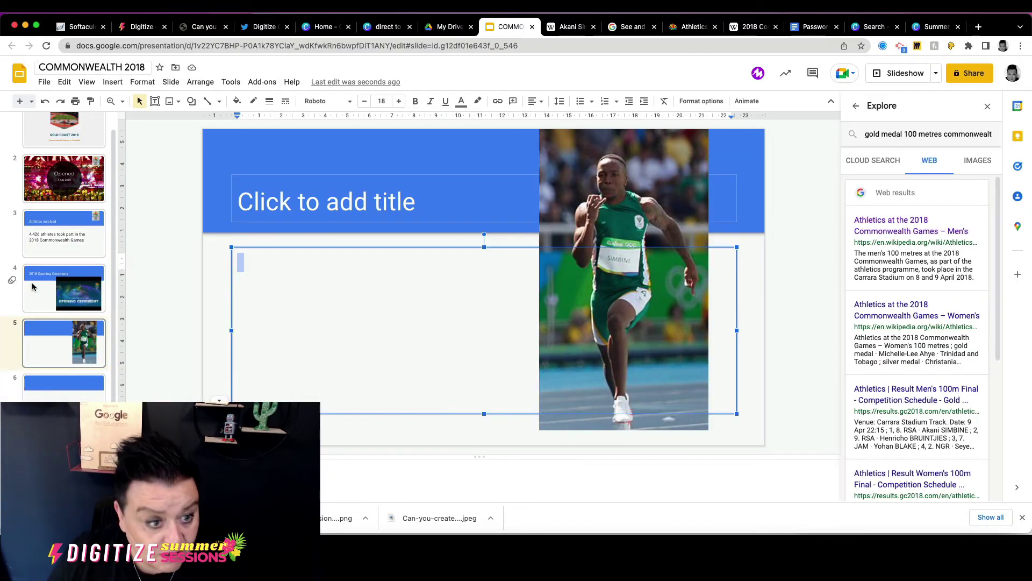
{"action": "left_click", "coordinate": [291, 197]}
{"action": "key", "text": "ctrl+v"}
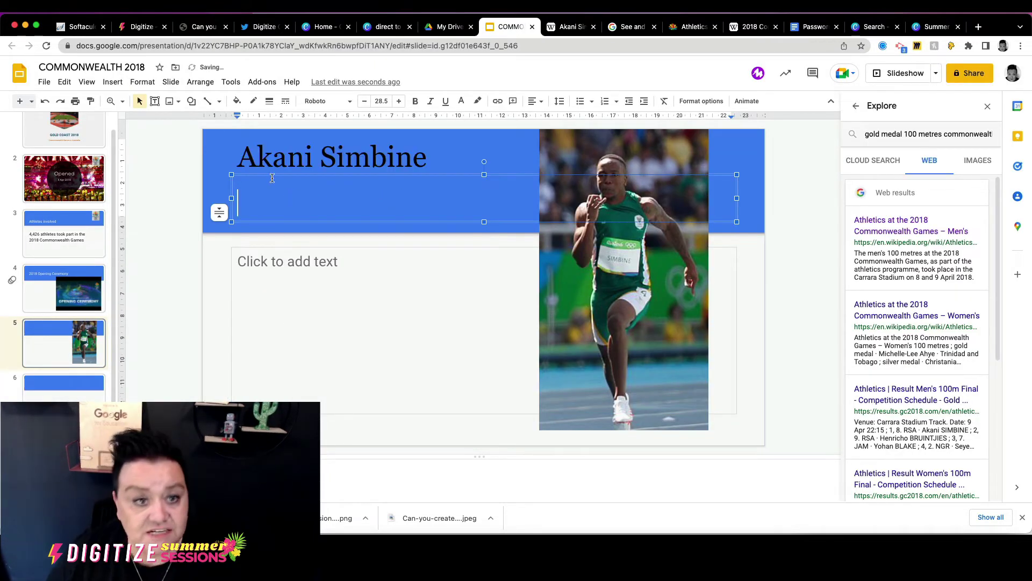
Change the text colour of the "Akani Simbine" title on slide 5 to white
{"action": "left_click", "coordinate": [428, 153]}
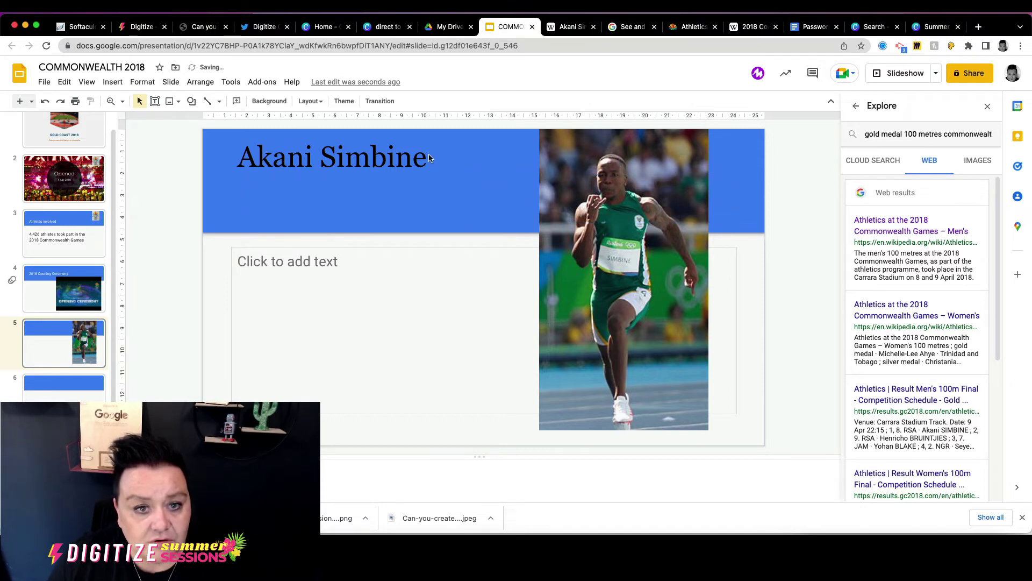
{"action": "left_click", "coordinate": [392, 155]}
{"action": "left_click_drag", "start_coordinate": [237, 155], "coordinate": [453, 186]}
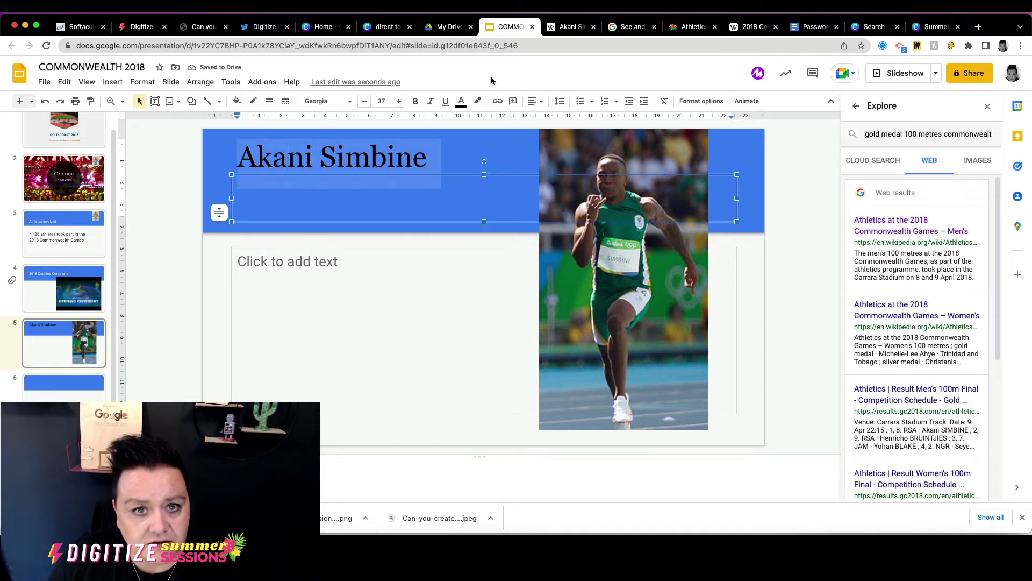
{"action": "left_click", "coordinate": [460, 101]}
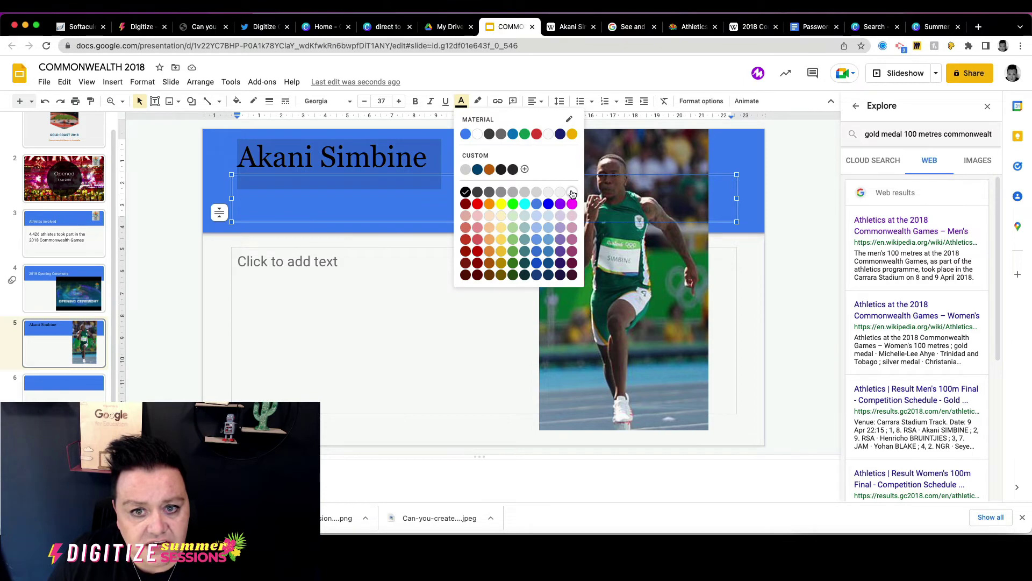
{"action": "left_click", "coordinate": [572, 194]}
{"action": "left_click", "coordinate": [376, 331]}
Move the title box on slide 5 slightly lower within the blue header band
{"action": "left_click", "coordinate": [298, 159]}
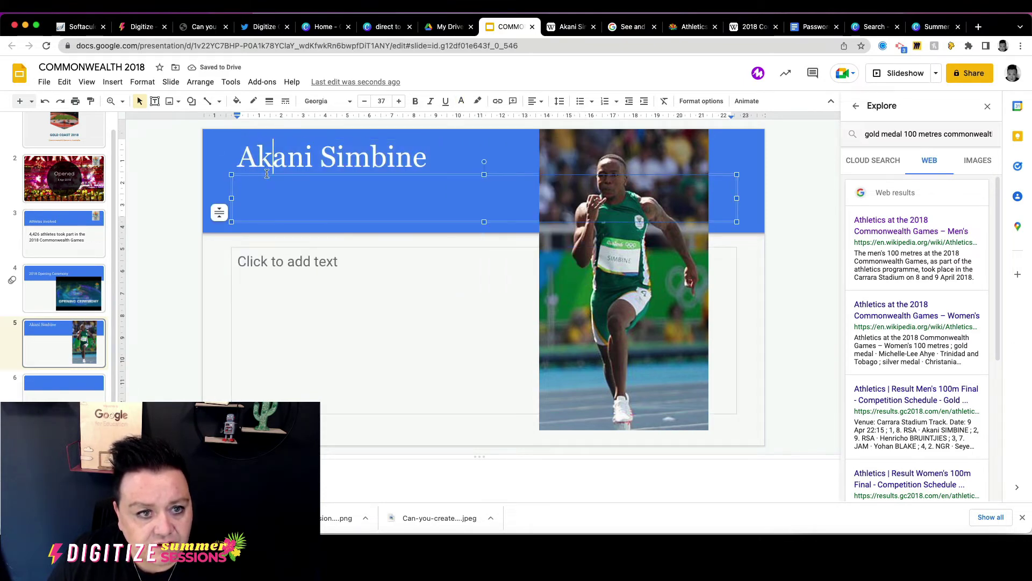
{"action": "left_click_drag", "start_coordinate": [288, 222], "coordinate": [286, 234]}
{"action": "left_click", "coordinate": [408, 367]}
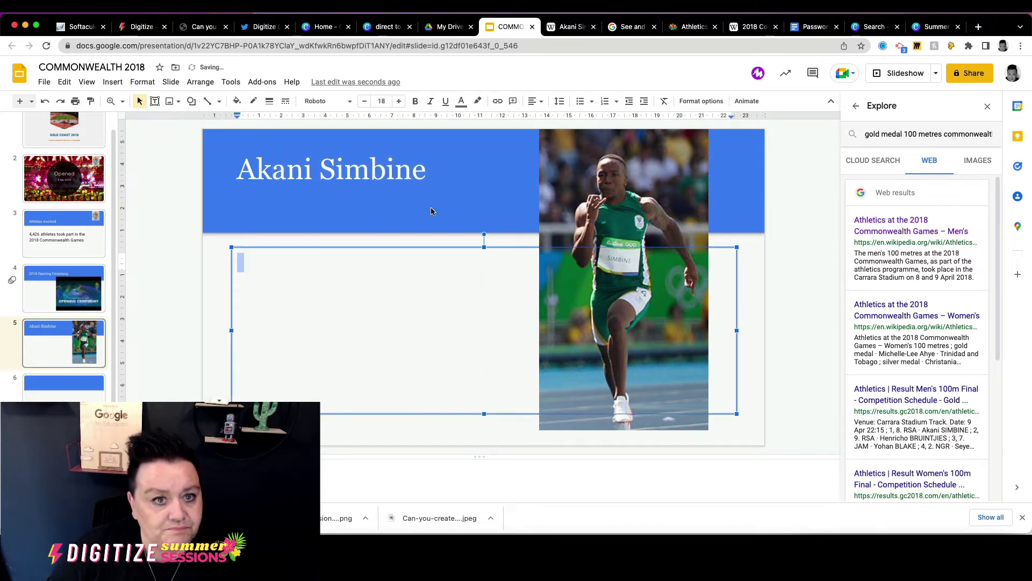
Change the font of the "Akani Simbine" title on slide 5 to Roboto
{"action": "left_click", "coordinate": [448, 180]}
{"action": "left_click_drag", "start_coordinate": [425, 169], "coordinate": [232, 172]}
{"action": "left_click", "coordinate": [350, 102]}
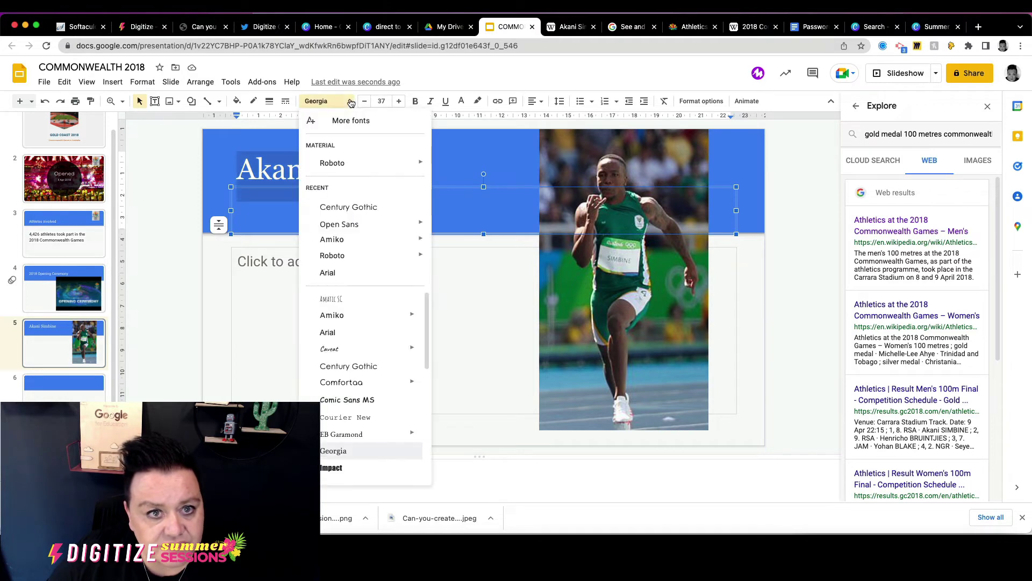
{"action": "left_click", "coordinate": [344, 162]}
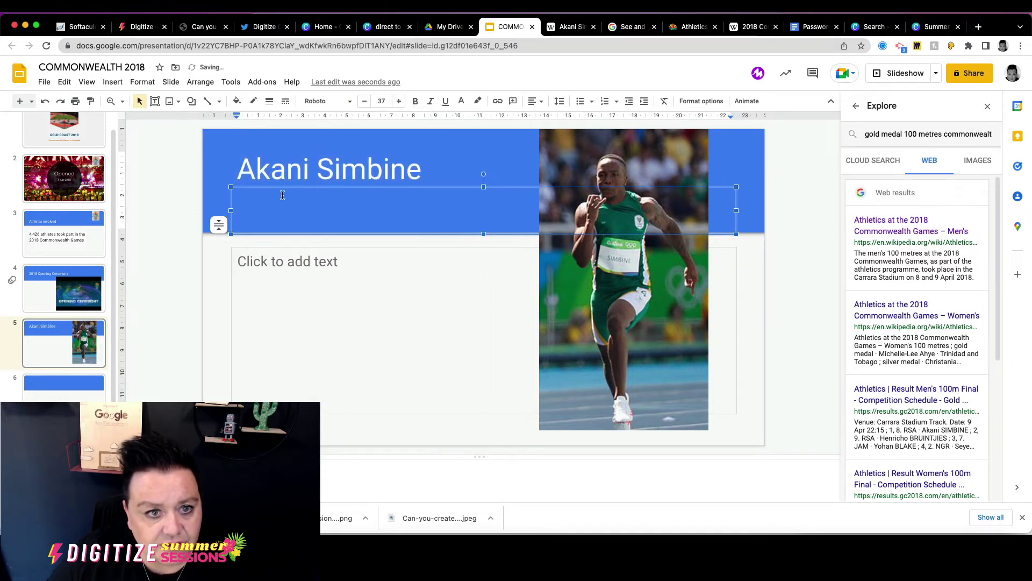
Enlarge the athlete photo on slide 5 proportionally so it reaches the bottom edge of the slide
{"action": "left_click", "coordinate": [438, 386]}
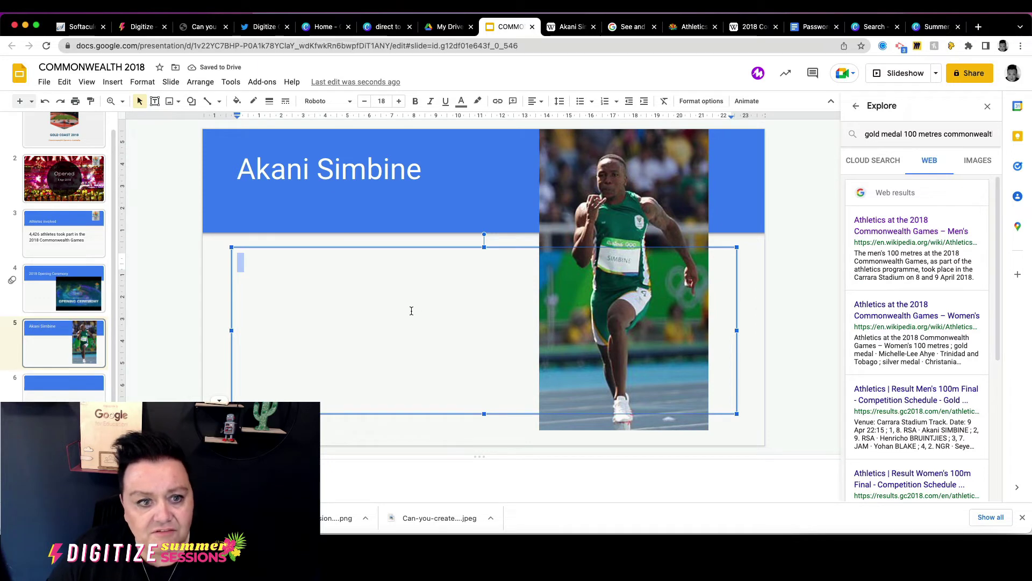
{"action": "left_click", "coordinate": [624, 344]}
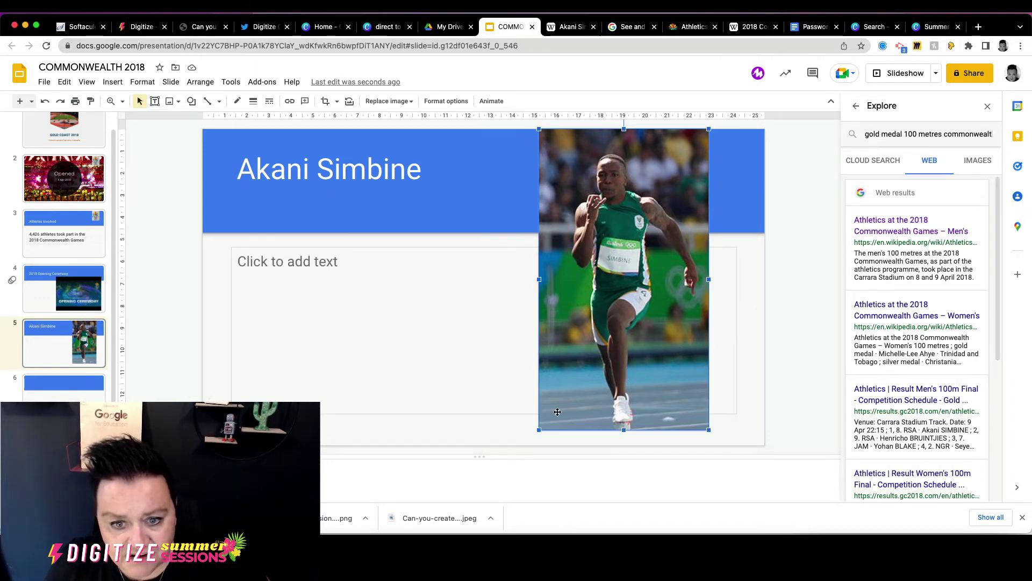
{"action": "left_click_drag", "start_coordinate": [540, 431], "coordinate": [531, 445]}
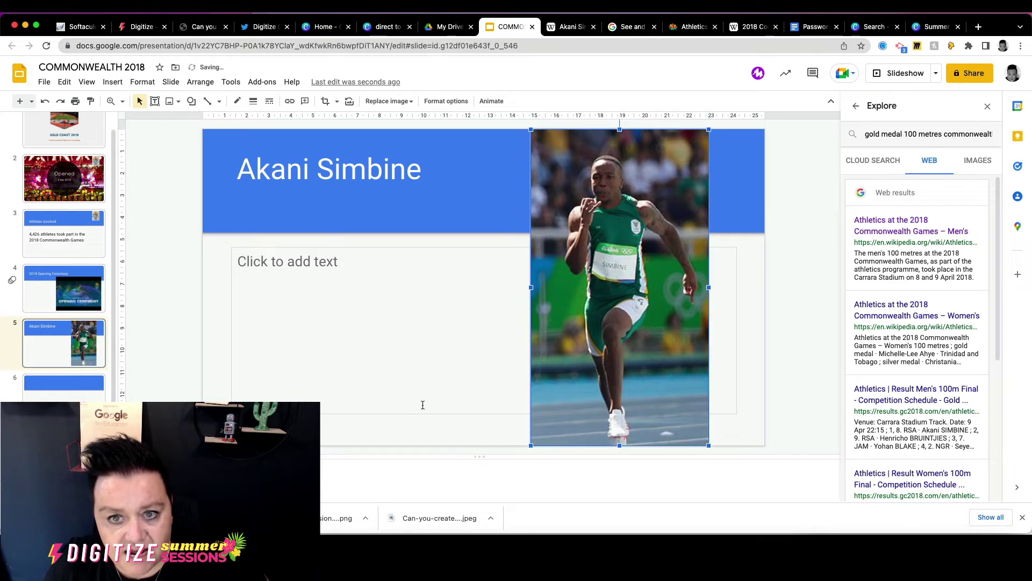
Copy the sentence about Akani Simbine winning gold in 10.03 seconds from Wikipedia's Men's 100 metres article into the body text of slide 5
{"action": "left_click", "coordinate": [424, 384]}
{"action": "left_click", "coordinate": [272, 258]}
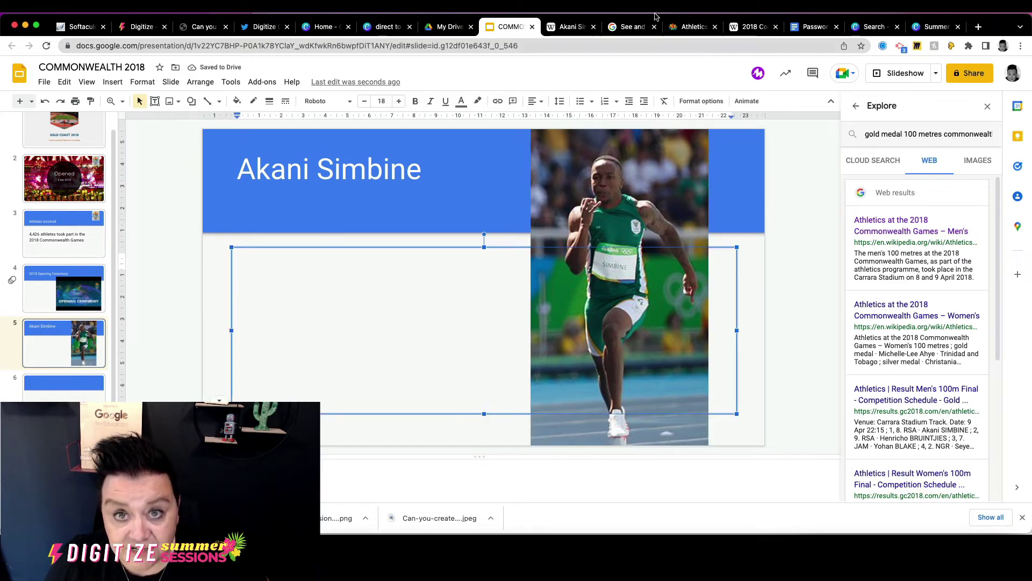
{"action": "left_click", "coordinate": [564, 33]}
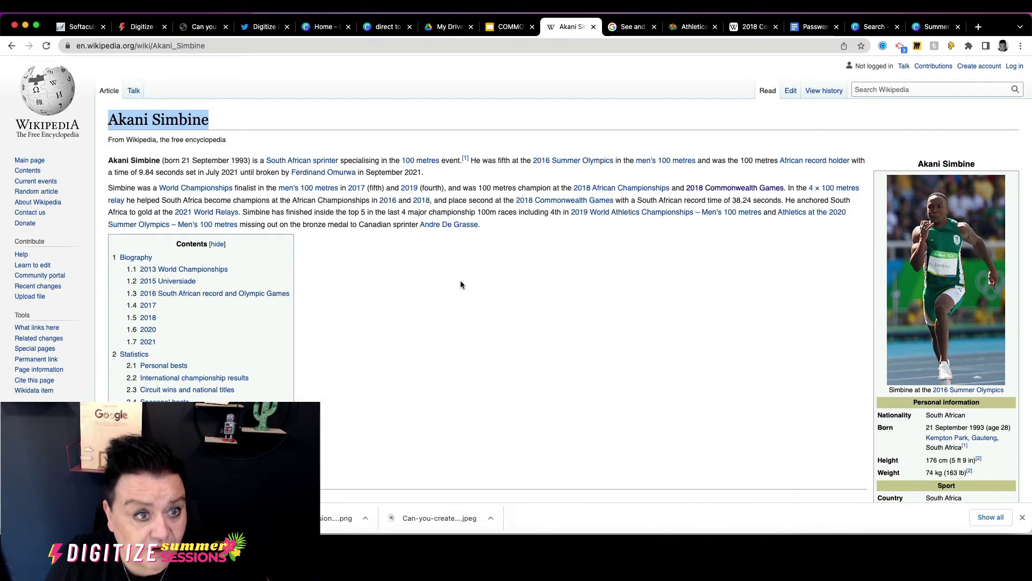
{"action": "left_click", "coordinate": [425, 279]}
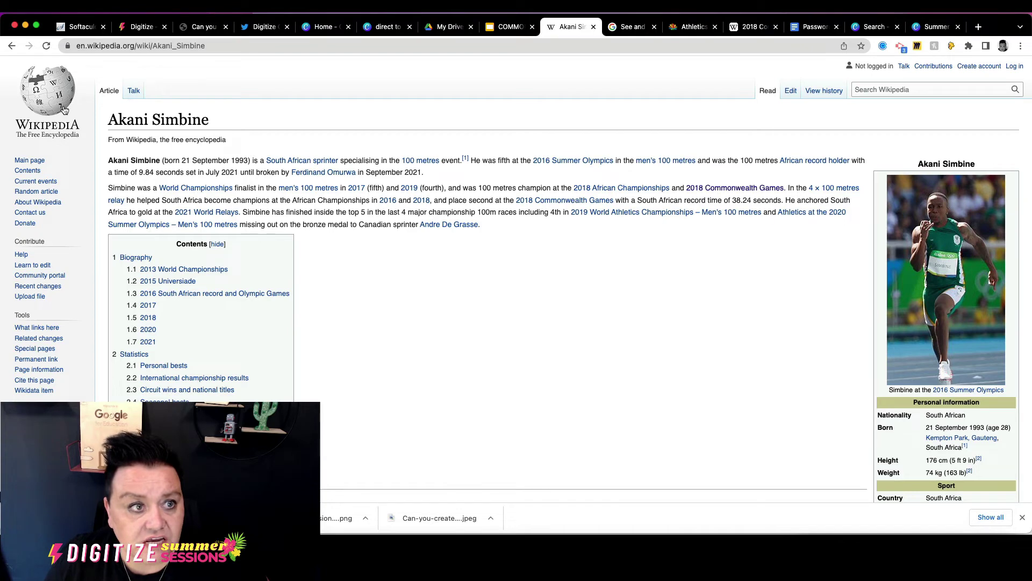
{"action": "left_click", "coordinate": [12, 46]}
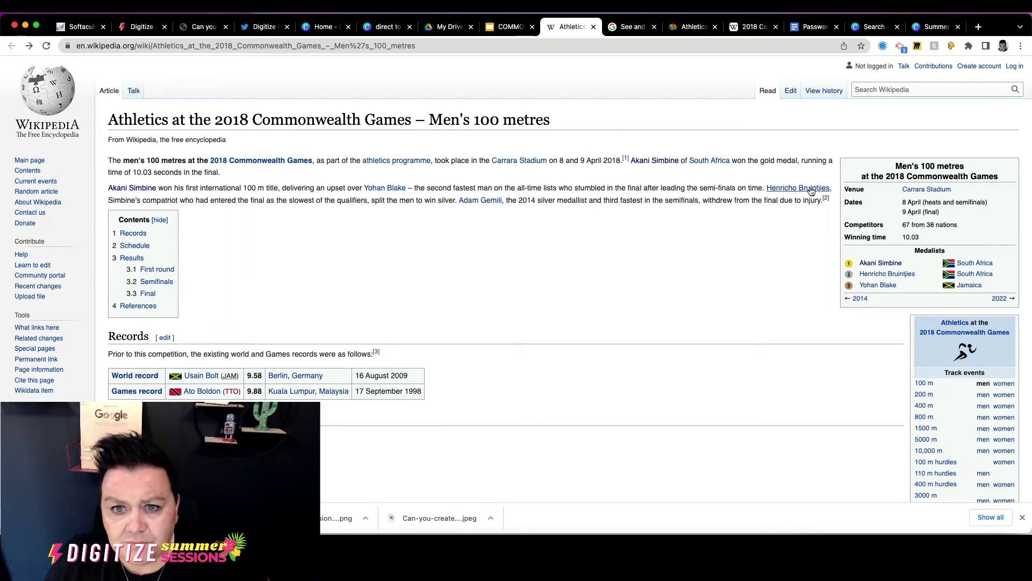
{"action": "left_click_drag", "start_coordinate": [640, 152], "coordinate": [691, 183]}
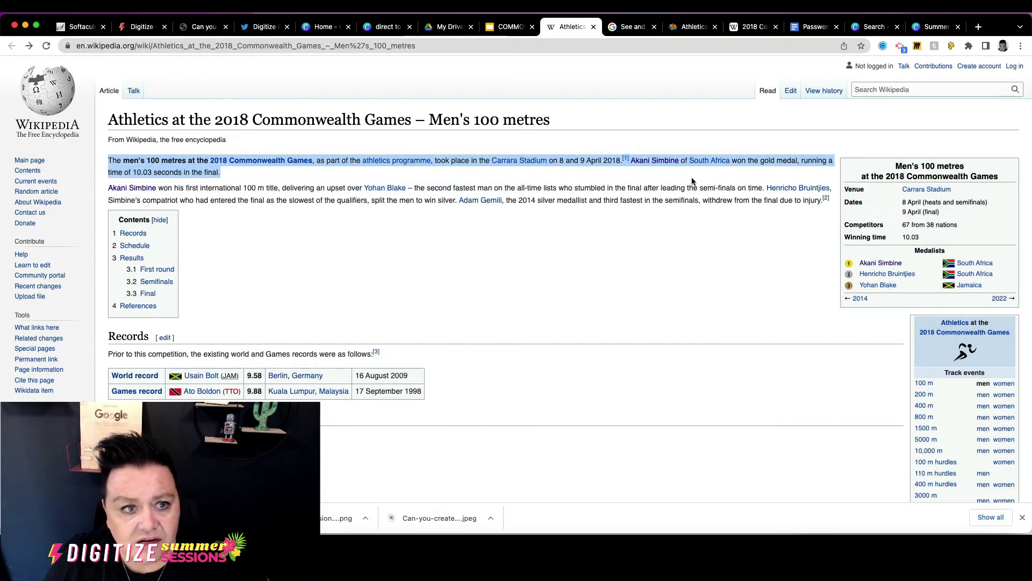
{"action": "left_click", "coordinate": [684, 174]}
{"action": "left_click_drag", "start_coordinate": [249, 173], "coordinate": [633, 159]}
{"action": "key", "text": "ctrl+c"}
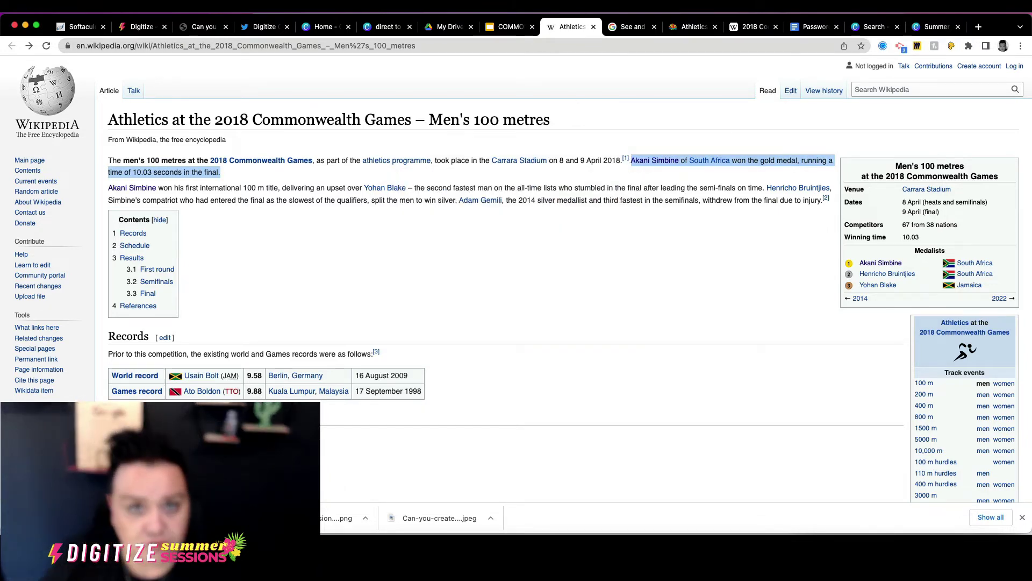
{"action": "left_click", "coordinate": [508, 27]}
{"action": "right_click", "coordinate": [273, 259]}
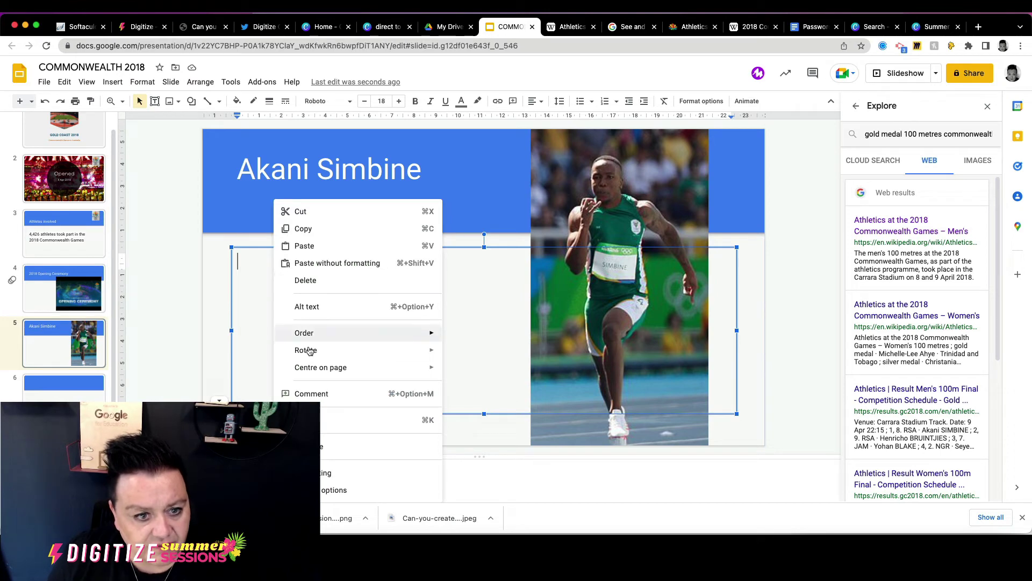
{"action": "left_click", "coordinate": [304, 247]}
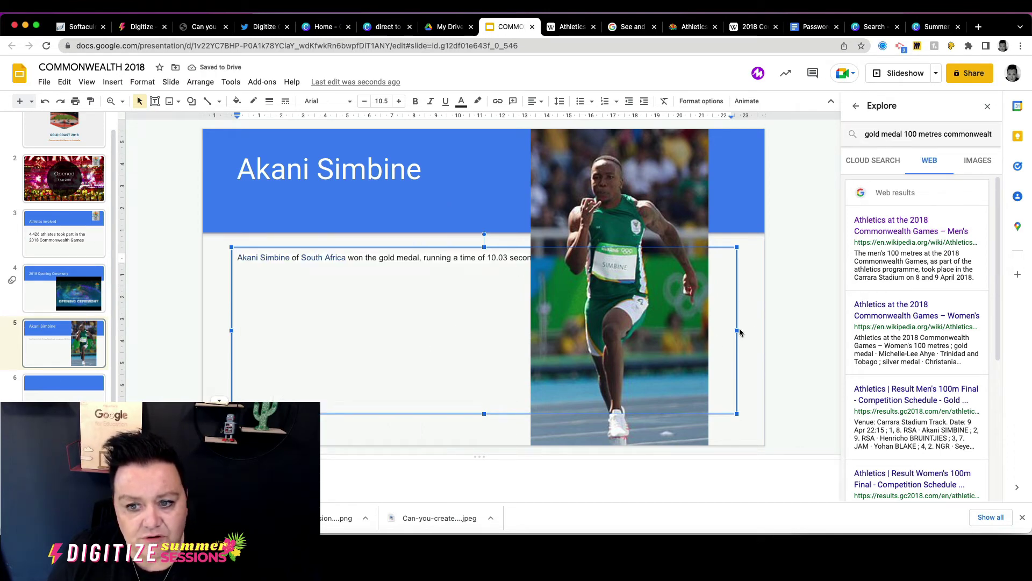
Narrow the body text box on slide 5 to end before the athlete photo and add a blank line above the sentence
{"action": "left_click_drag", "start_coordinate": [736, 331], "coordinate": [489, 341]}
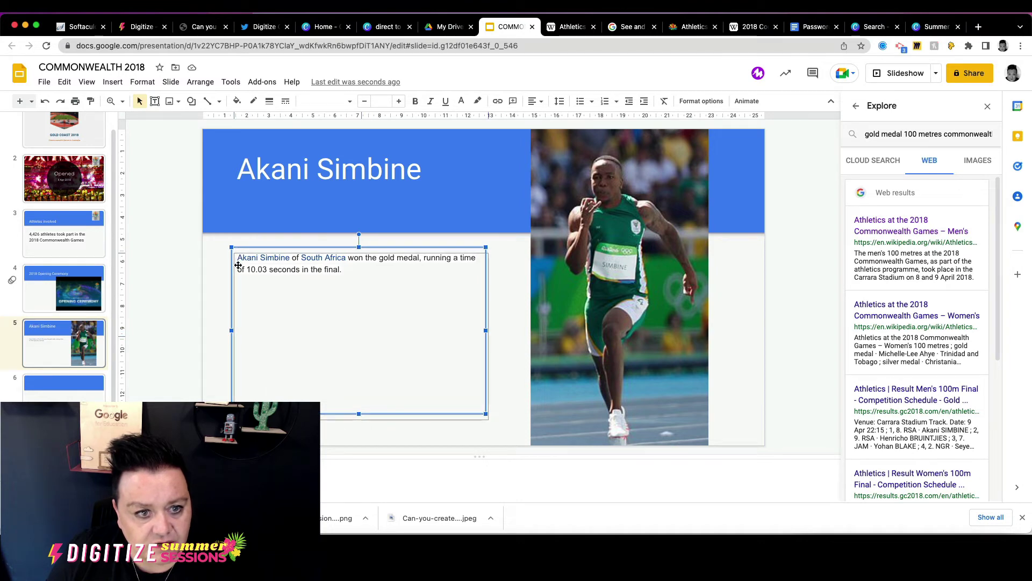
{"action": "left_click_drag", "start_coordinate": [341, 281], "coordinate": [343, 287]}
{"action": "left_click", "coordinate": [353, 285]}
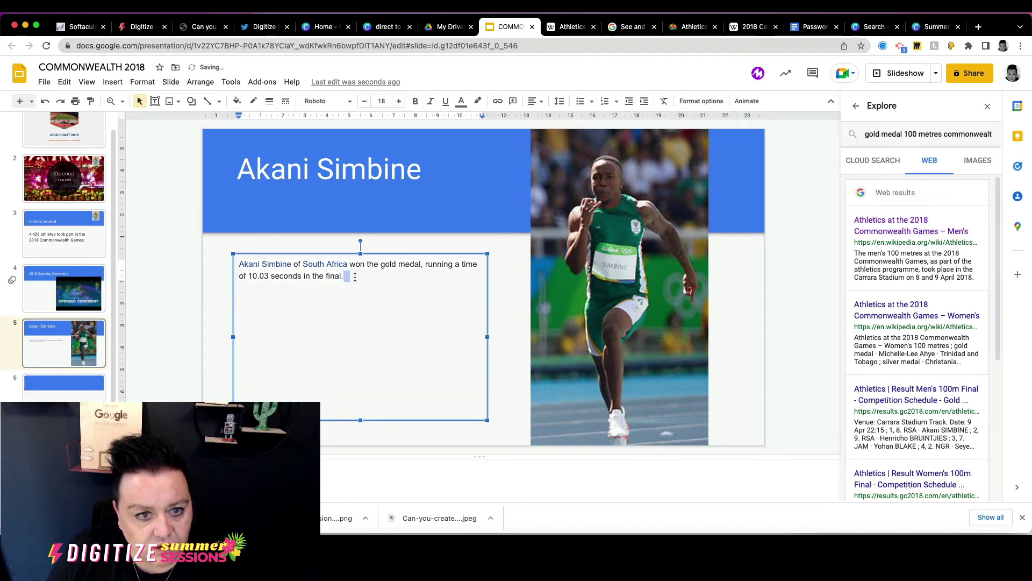
{"action": "left_click", "coordinate": [239, 264]}
{"action": "key", "text": "Return"}
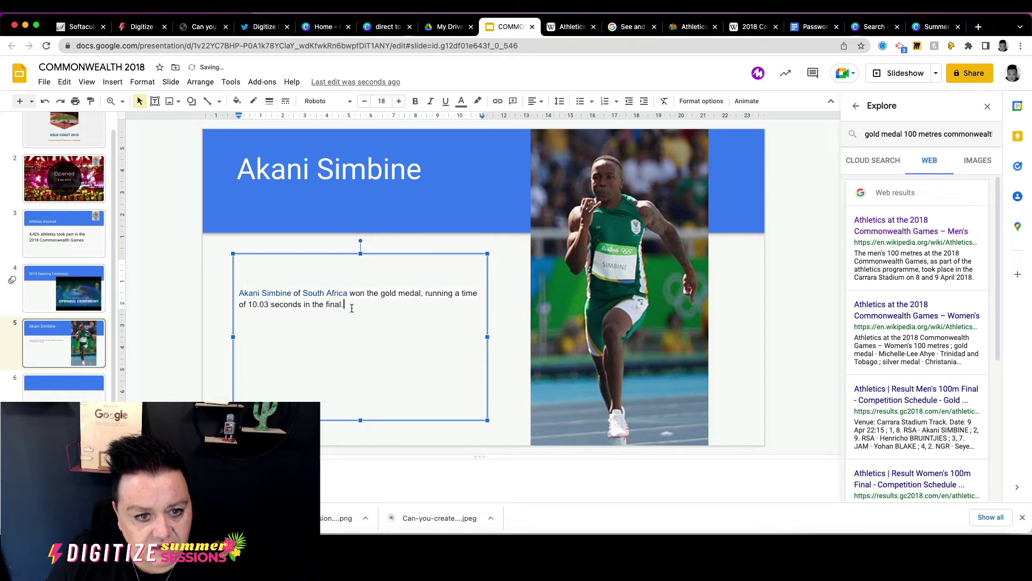
Set the gold medal sentence on slide 5 to font size 26.5 in Roboto
{"action": "left_click_drag", "start_coordinate": [344, 304], "coordinate": [239, 293]}
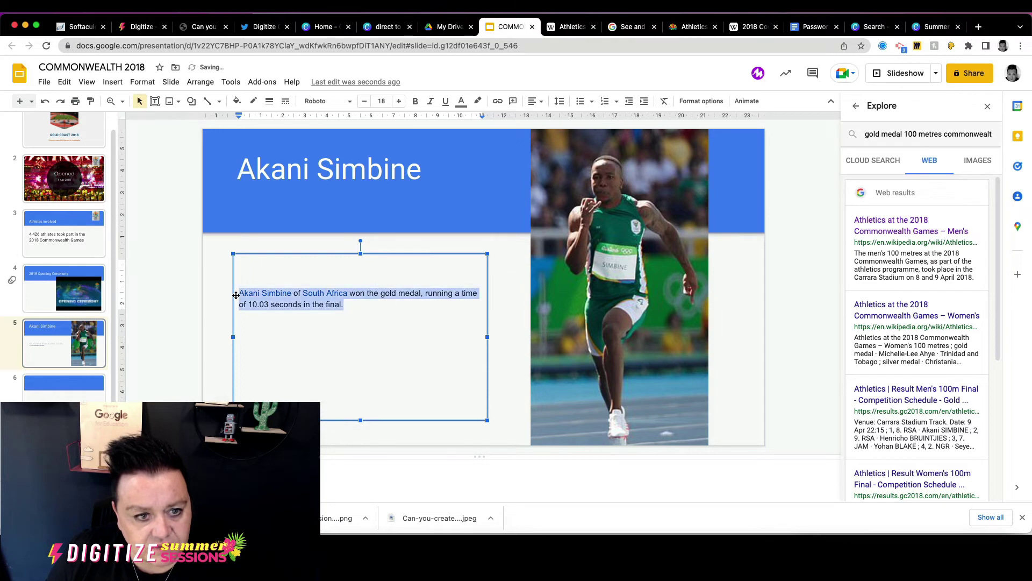
{"action": "left_click", "coordinate": [399, 101]}
{"action": "left_click", "coordinate": [399, 101]}
{"action": "left_click", "coordinate": [399, 101]}
{"action": "left_click", "coordinate": [399, 101]}
{"action": "double_click", "coordinate": [399, 102]}
{"action": "double_click", "coordinate": [399, 101]}
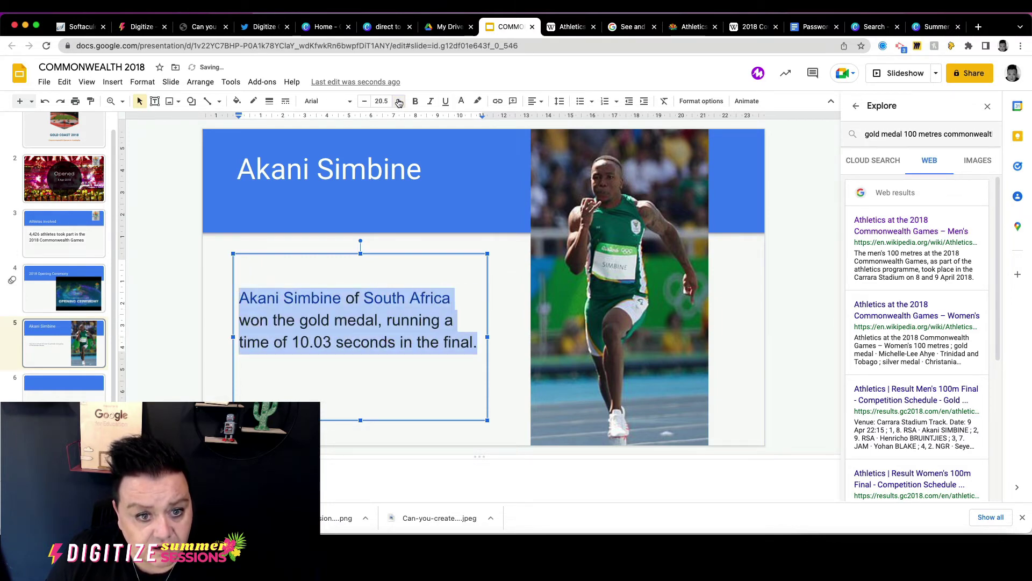
{"action": "triple_click", "coordinate": [398, 101]}
{"action": "triple_click", "coordinate": [400, 101]}
{"action": "double_click", "coordinate": [400, 101]}
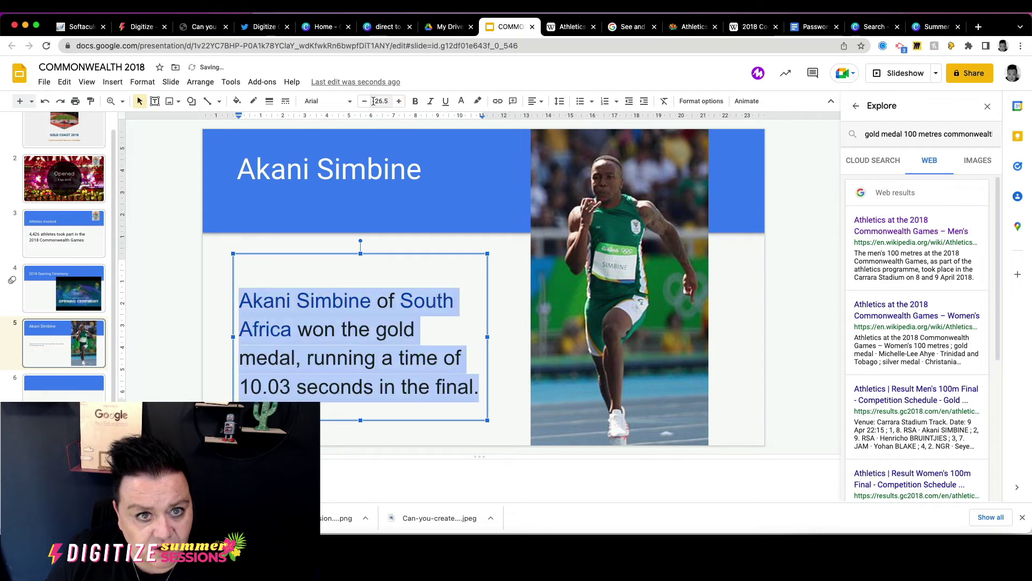
{"action": "left_click", "coordinate": [354, 164]}
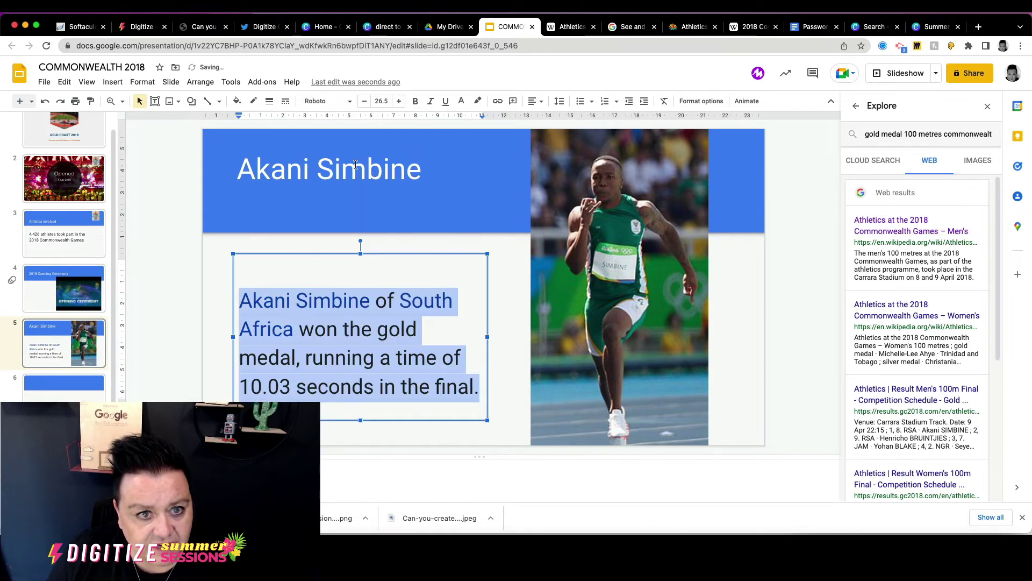
Move the body text box on slide 5 slightly up towards the blue header band and deselect it
{"action": "left_click", "coordinate": [505, 324]}
{"action": "left_click", "coordinate": [400, 342]}
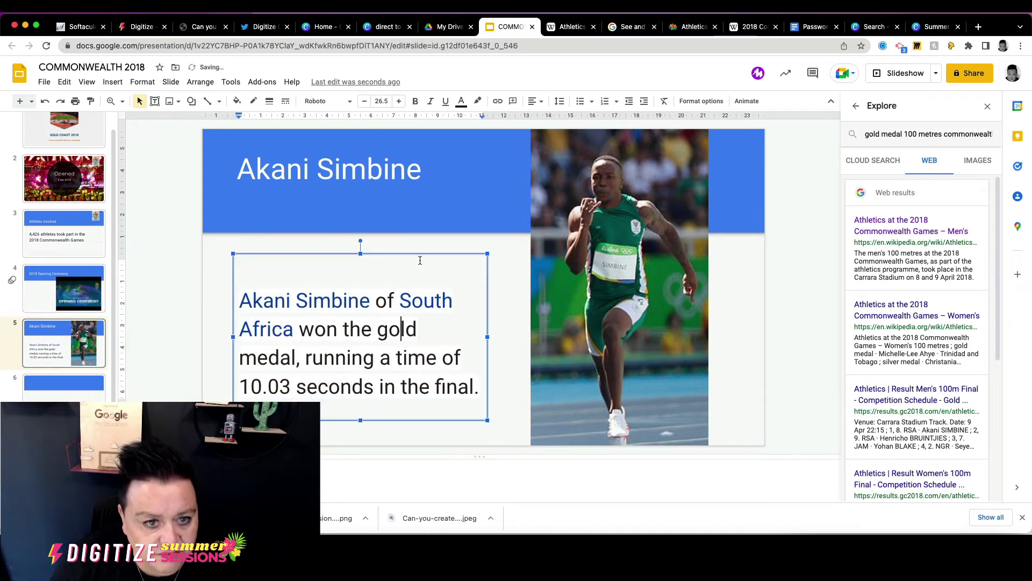
{"action": "left_click_drag", "start_coordinate": [431, 254], "coordinate": [429, 247]}
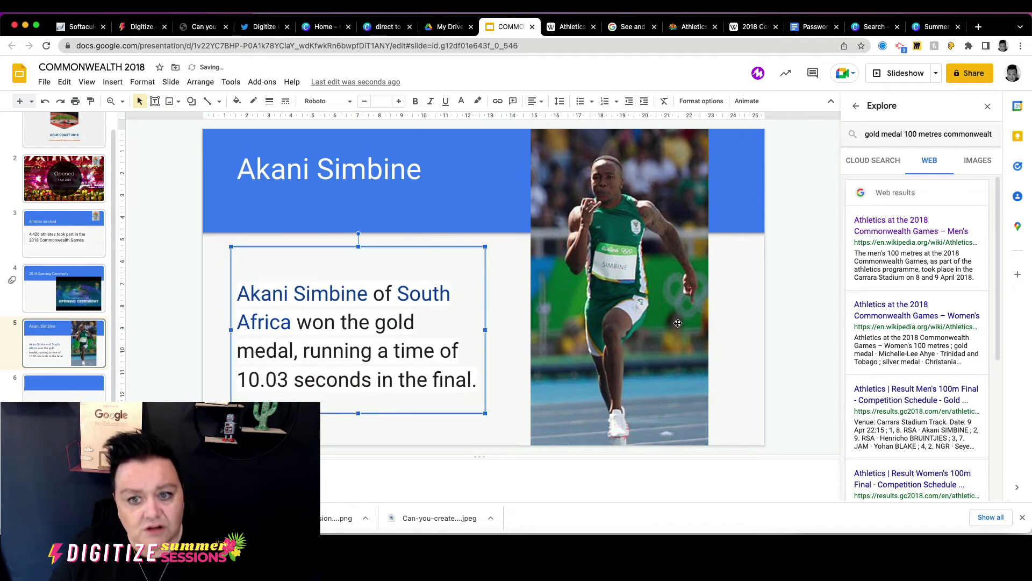
{"action": "left_click", "coordinate": [754, 320]}
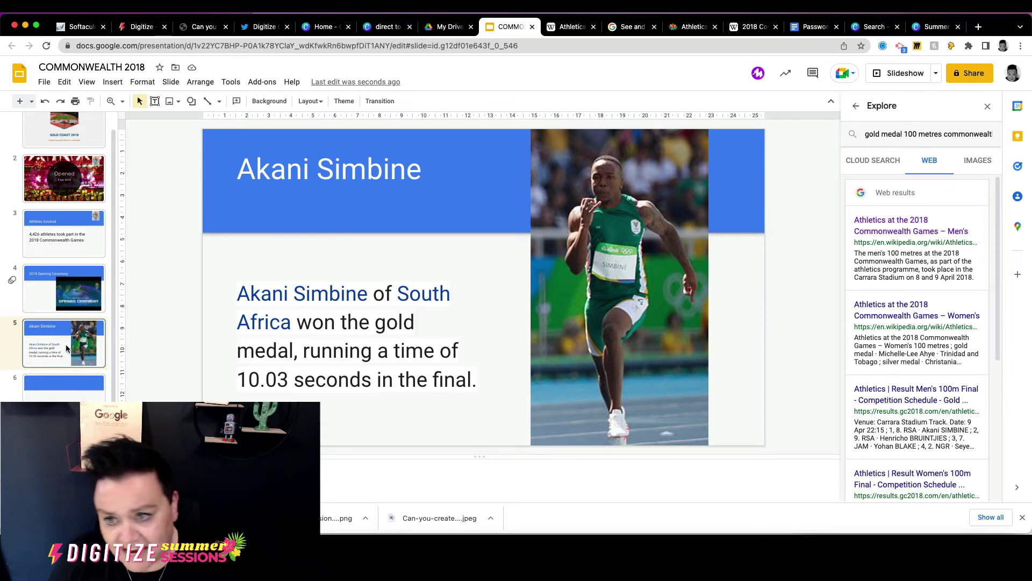
Insert the image of the stadium with the Gold Coast 2018 banner from the Explore image results onto slide 6
{"action": "left_click", "coordinate": [867, 163]}
{"action": "left_click", "coordinate": [977, 164]}
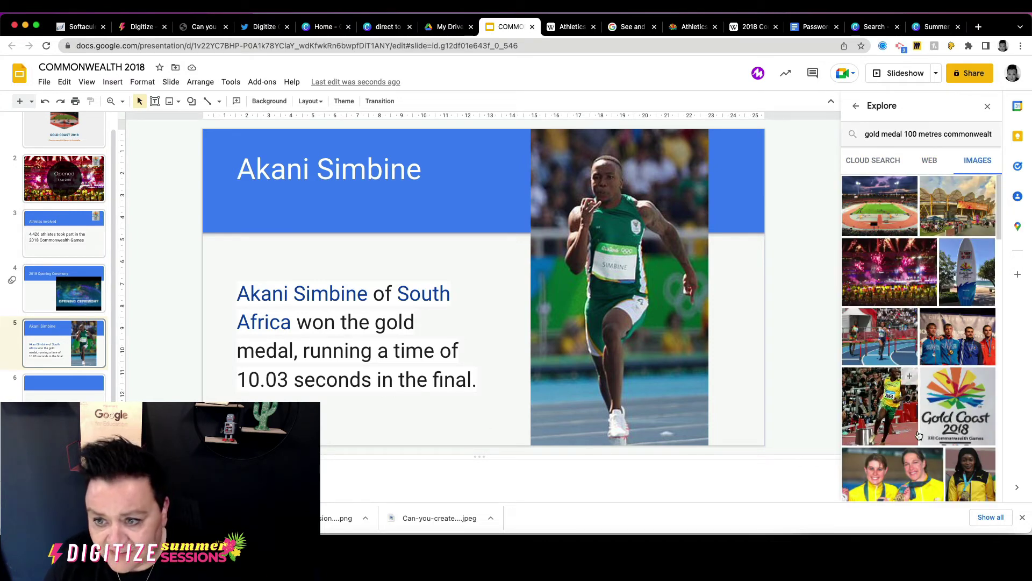
{"action": "scroll", "coordinate": [903, 428], "scroll_direction": "down", "scroll_amount": 2}
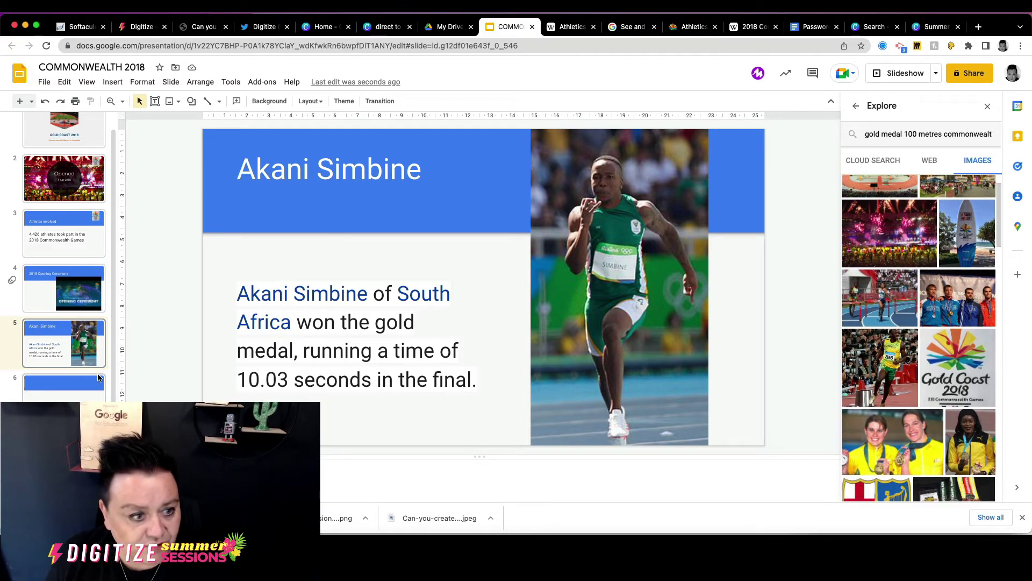
{"action": "left_click", "coordinate": [68, 398]}
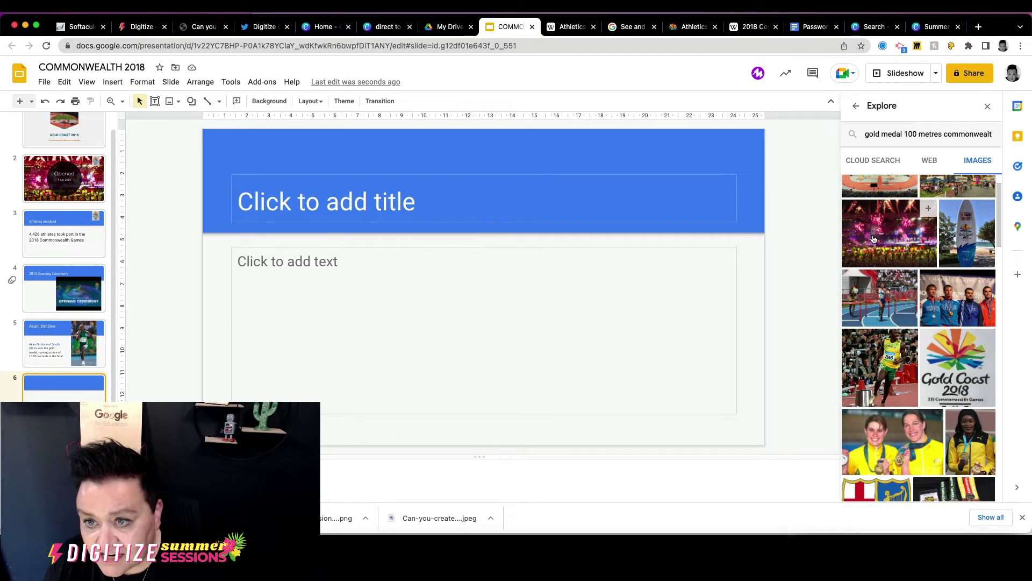
{"action": "scroll", "coordinate": [933, 403], "scroll_direction": "down", "scroll_amount": 10}
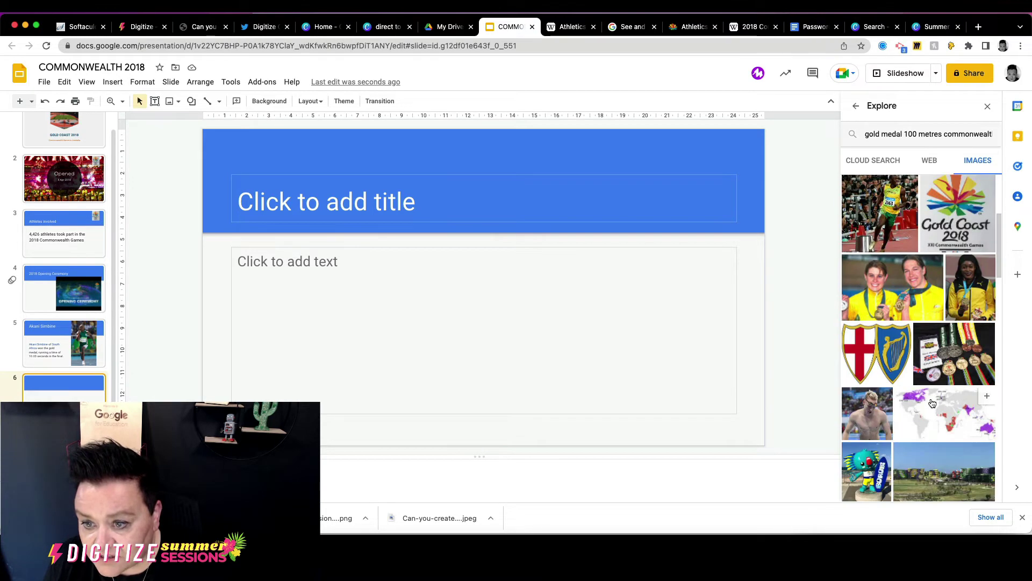
{"action": "scroll", "coordinate": [933, 403], "scroll_direction": "up", "scroll_amount": 10}
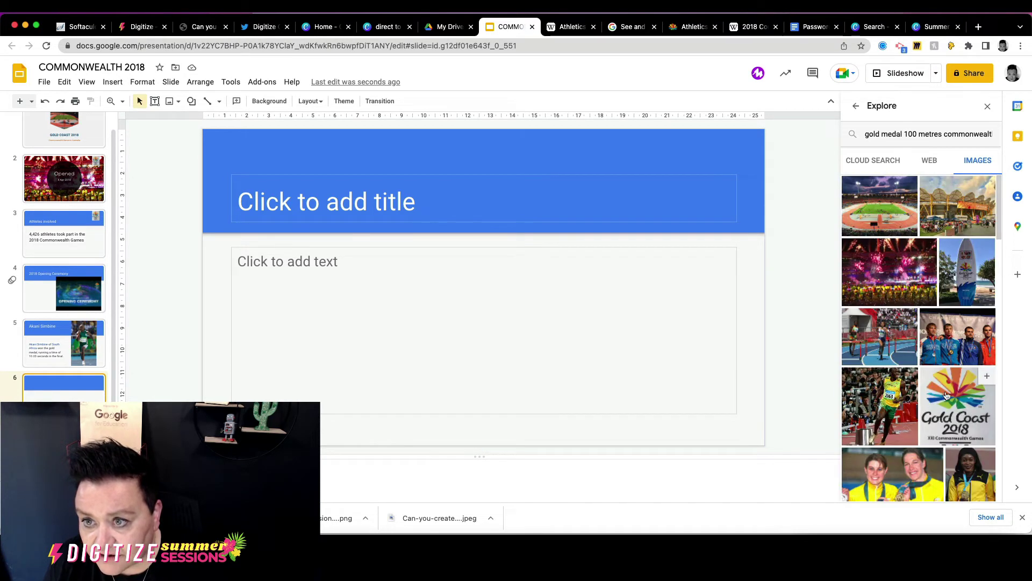
{"action": "left_click", "coordinate": [964, 215]}
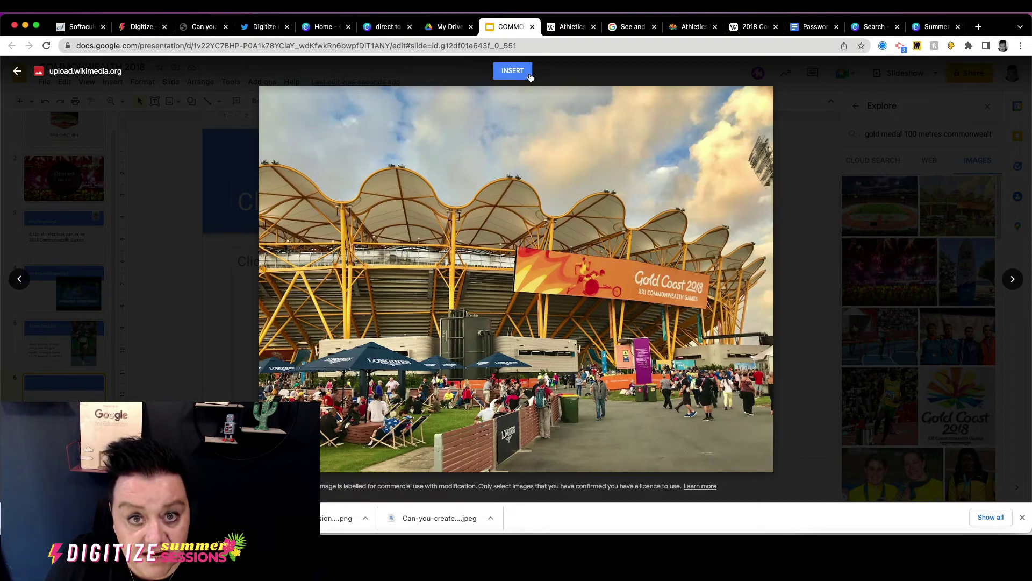
{"action": "left_click", "coordinate": [529, 77]}
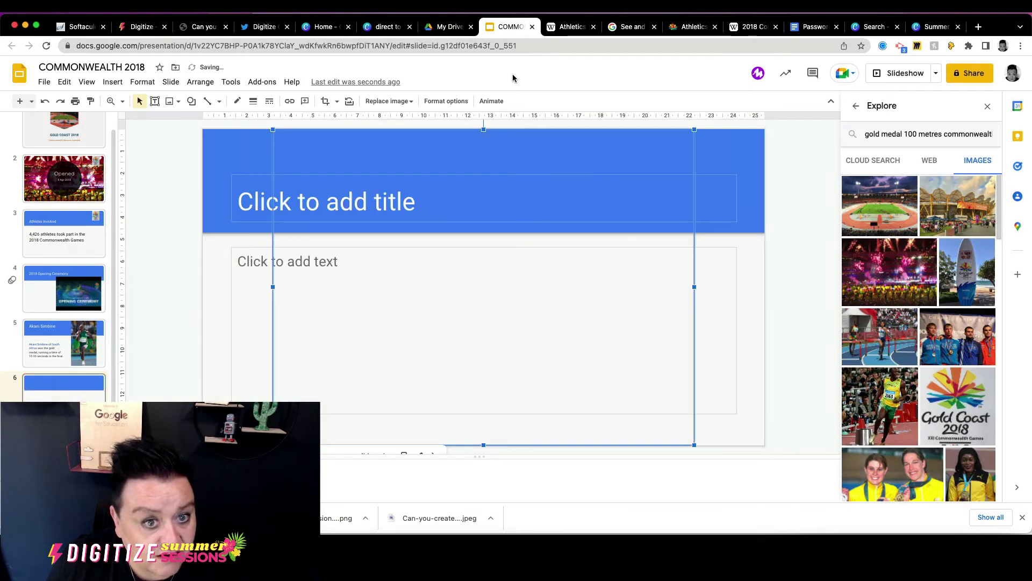